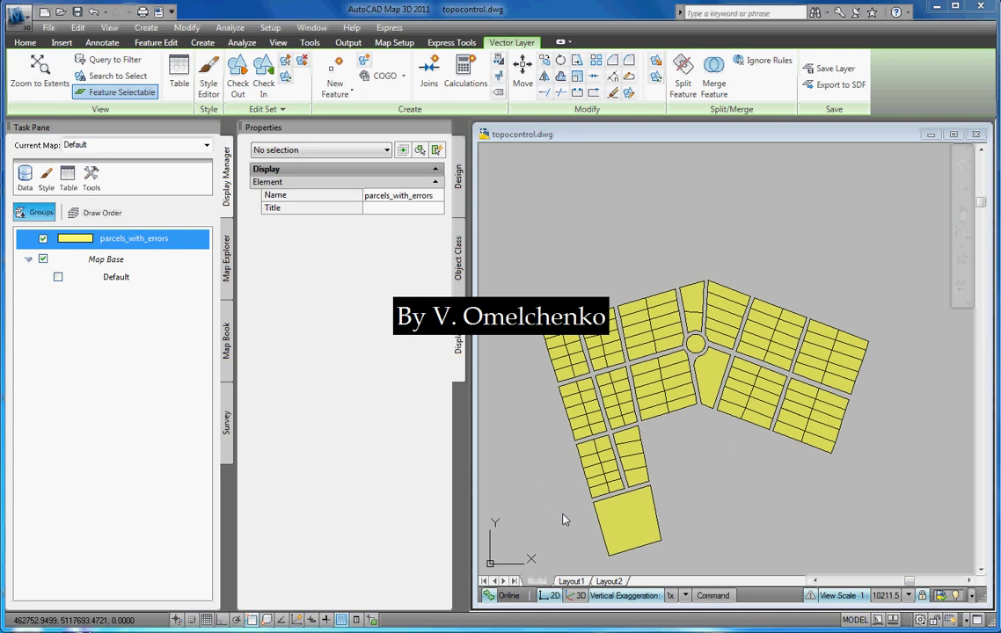
- Import parcels_with_errors.shp with Map Import as native drawing objects in topocontrol.dwg
scroll(595, 564, up, 2)
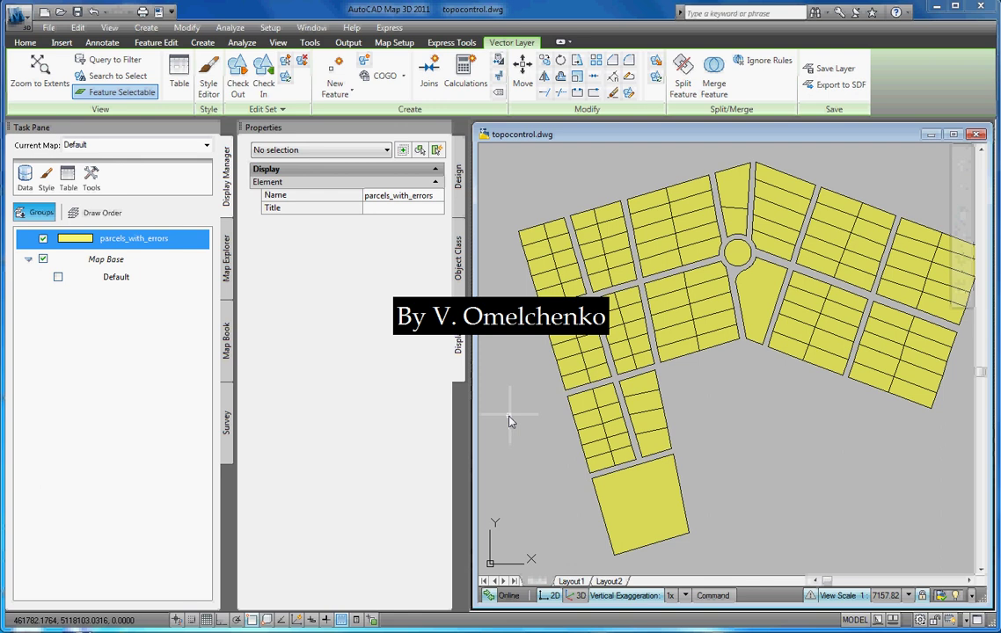
scroll(510, 422, up, 10)
scroll(746, 354, down, 8)
scroll(790, 351, up, 6)
scroll(695, 379, down, 6)
scroll(656, 380, up, 3)
scroll(748, 405, down, 4)
scroll(838, 425, up, 5)
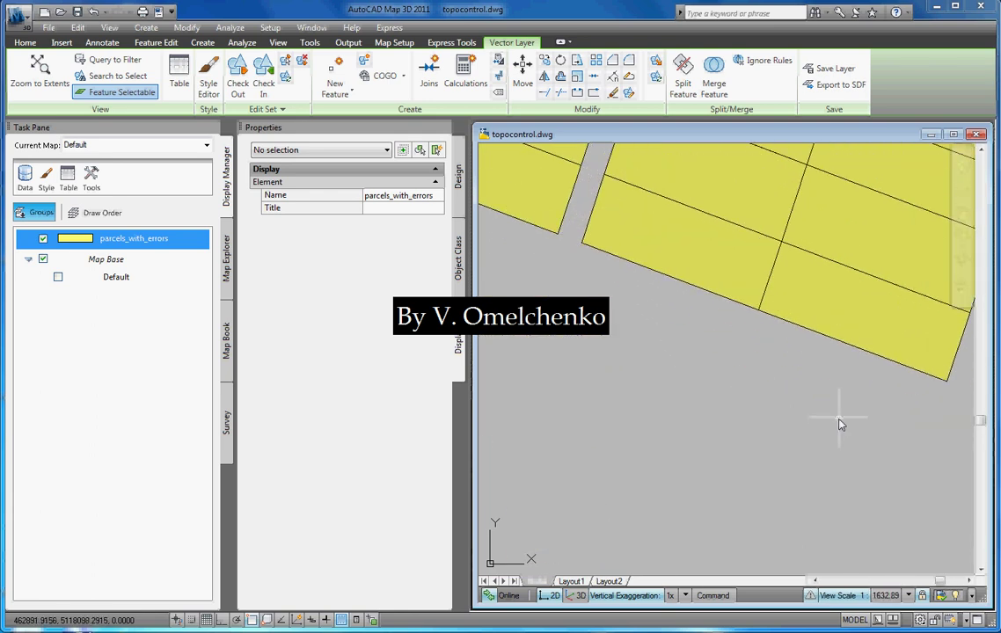
scroll(840, 419, down, 2)
scroll(644, 263, up, 4)
scroll(638, 258, down, 9)
scroll(842, 395, down, 1)
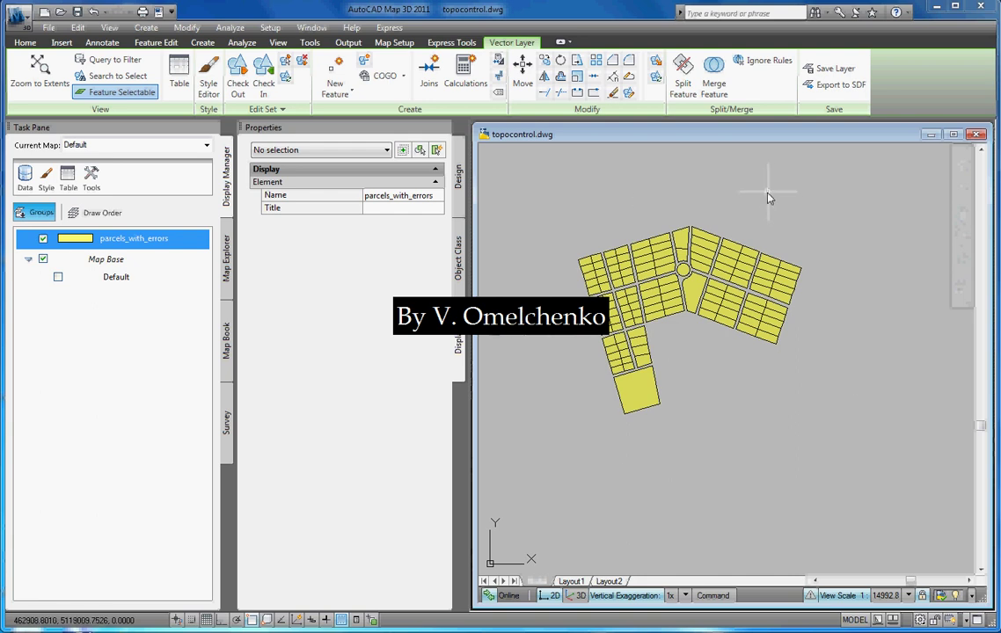
click(69, 44)
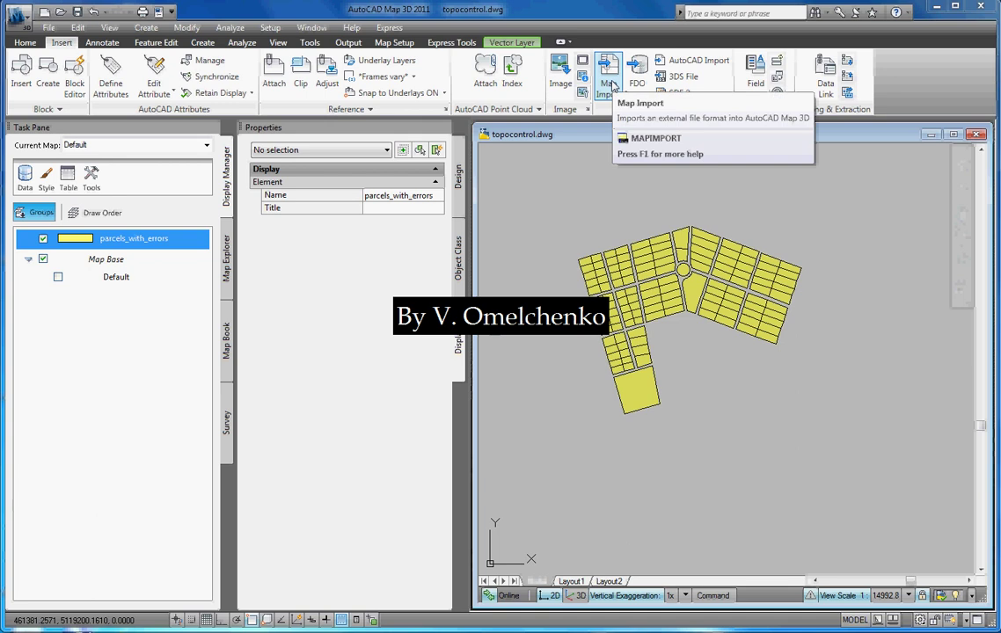
click(613, 83)
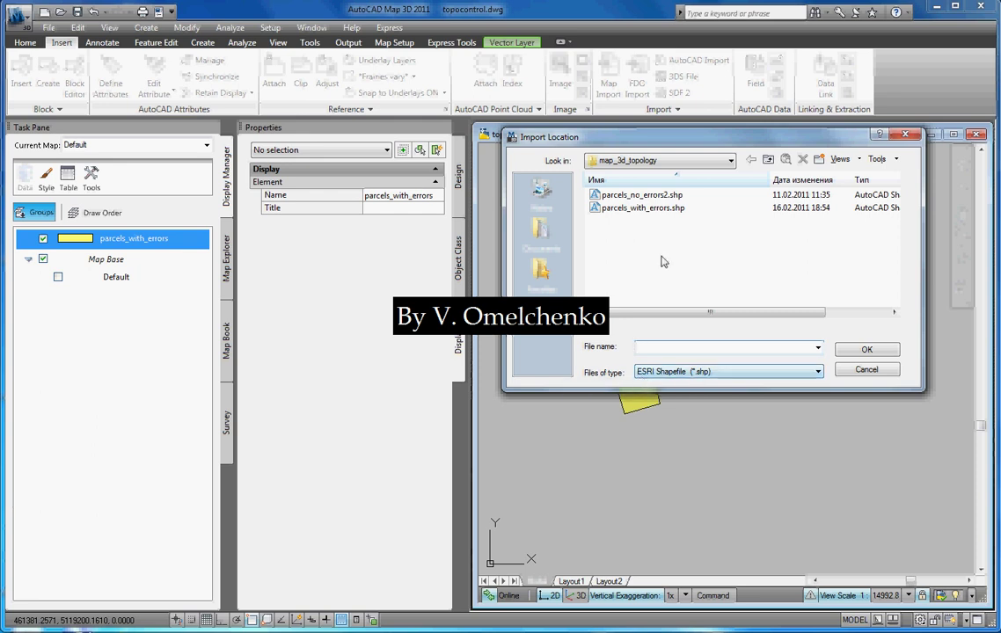
click(642, 209)
click(880, 352)
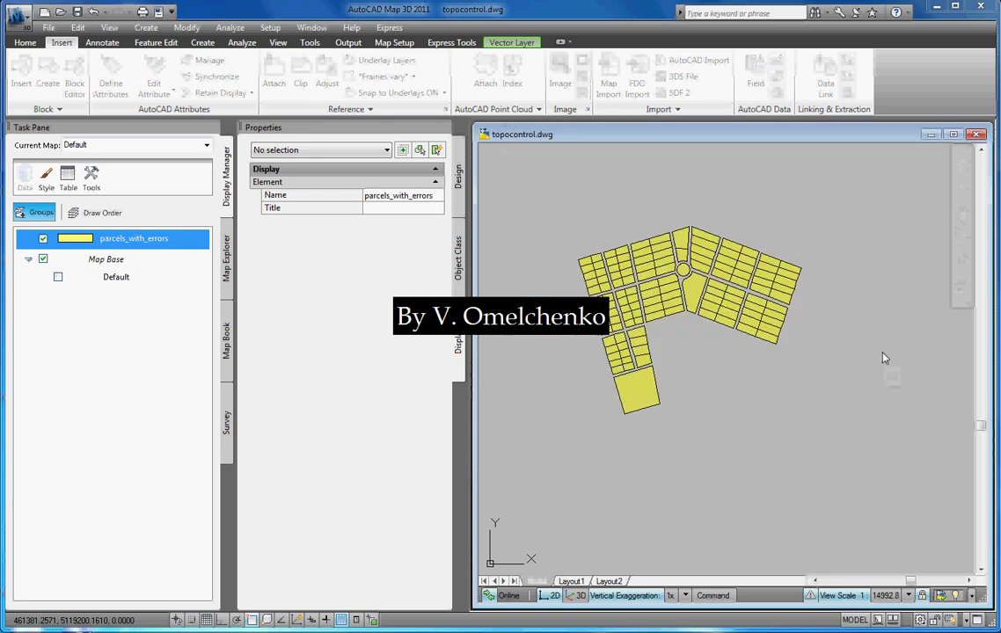
click(801, 491)
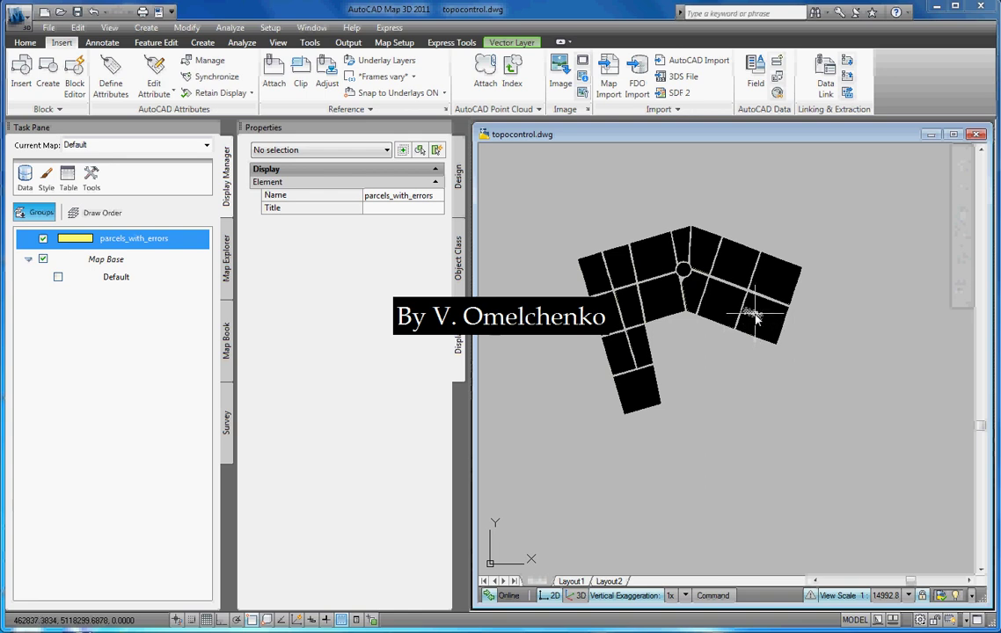
- Delete the wedge parcel below the roundabout and switch off the parcels_with_errors layer
scroll(755, 315, up, 3)
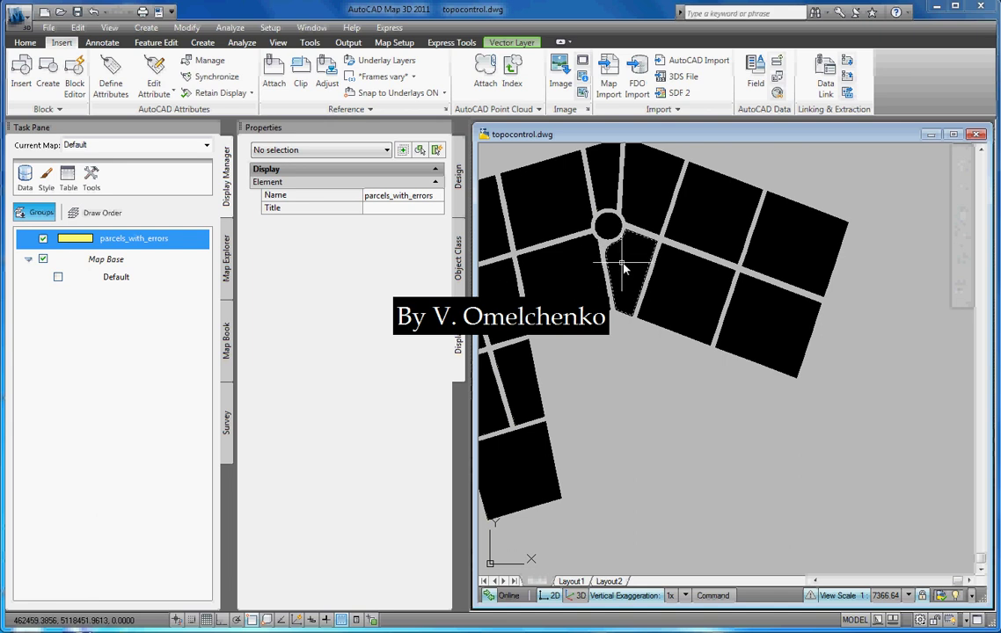
click(622, 267)
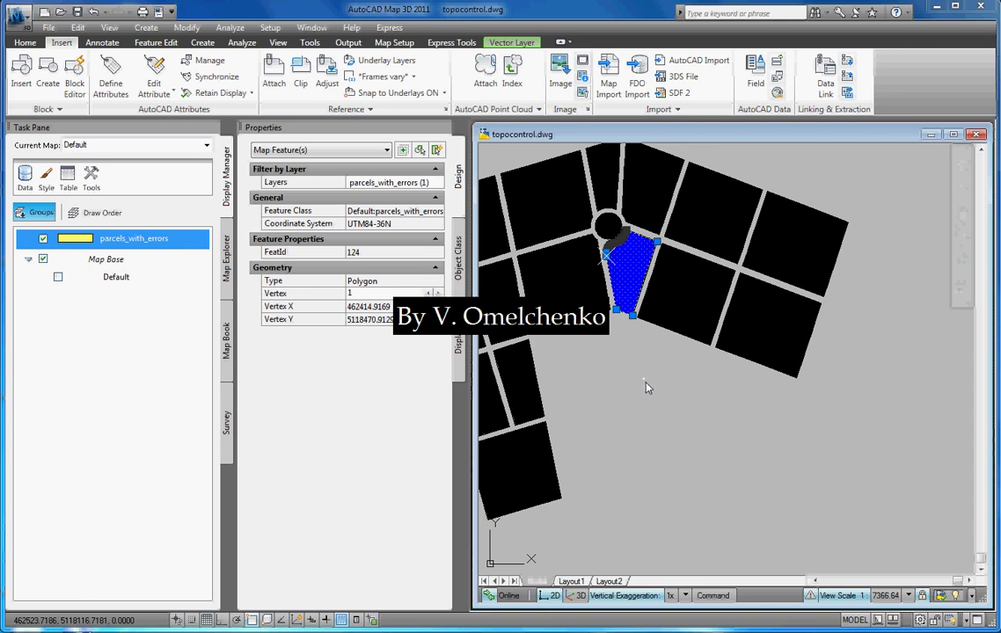
key(Delete)
click(43, 239)
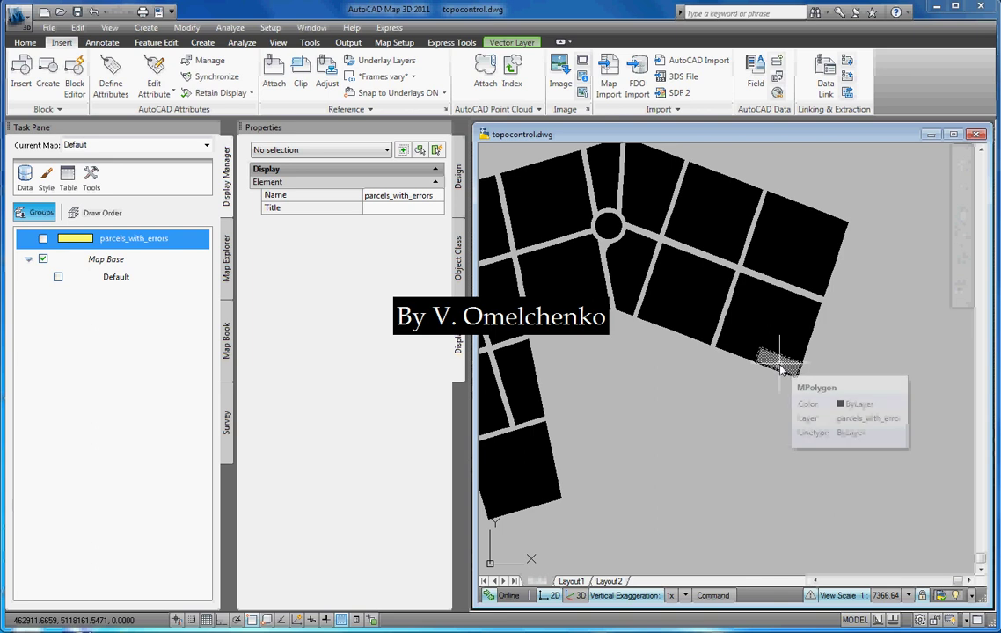
- Create ACAD_POINT centroids on layer 0 for all closed parcel objects
click(208, 42)
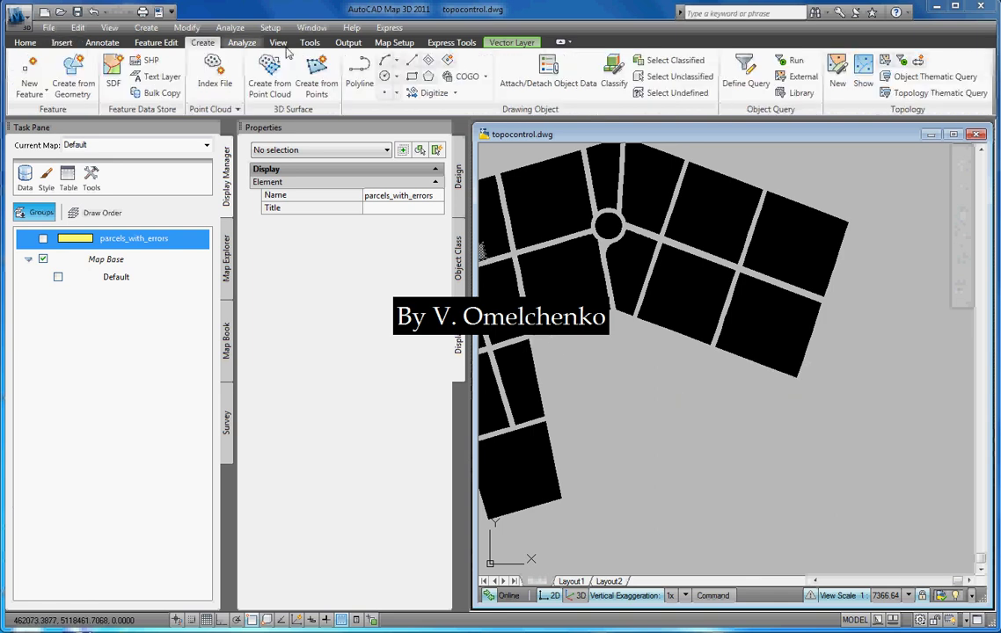
click(447, 61)
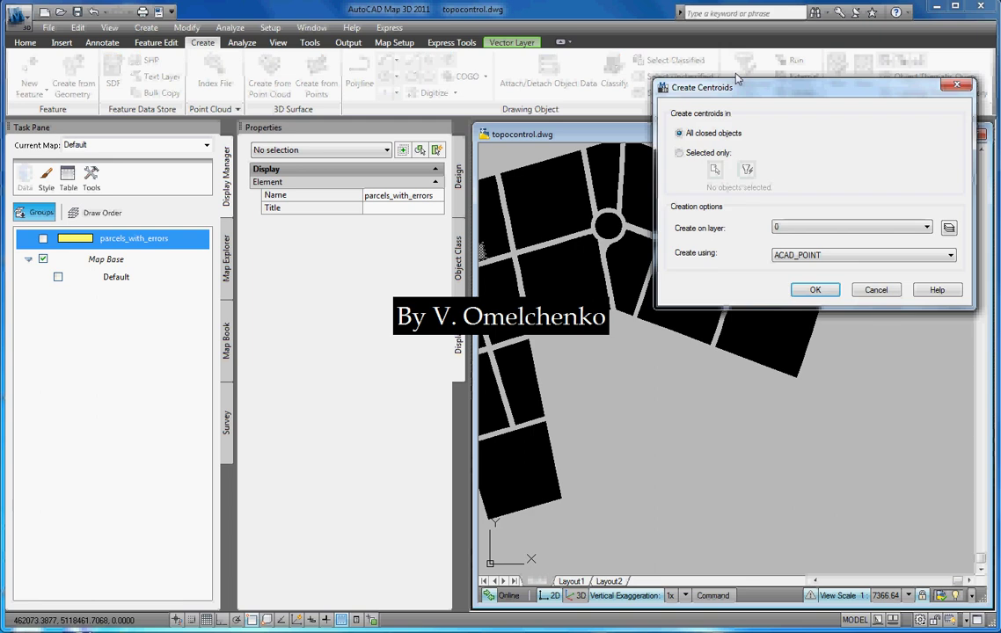
click(823, 294)
scroll(769, 434, down, 2)
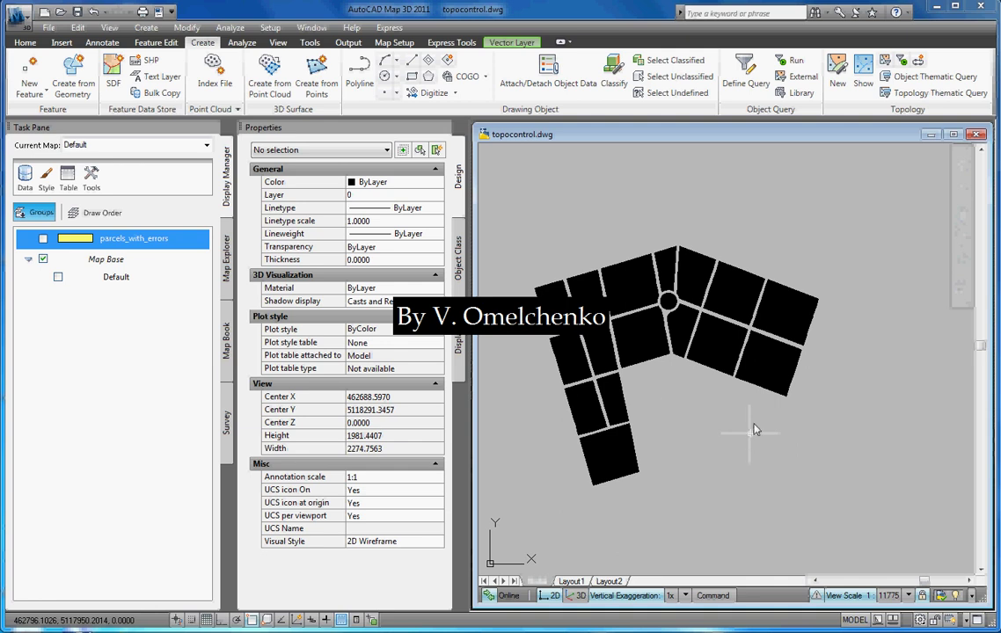
- Select all 124 MPolygon parcels with Select Similar and explode them into line outlines
click(664, 263)
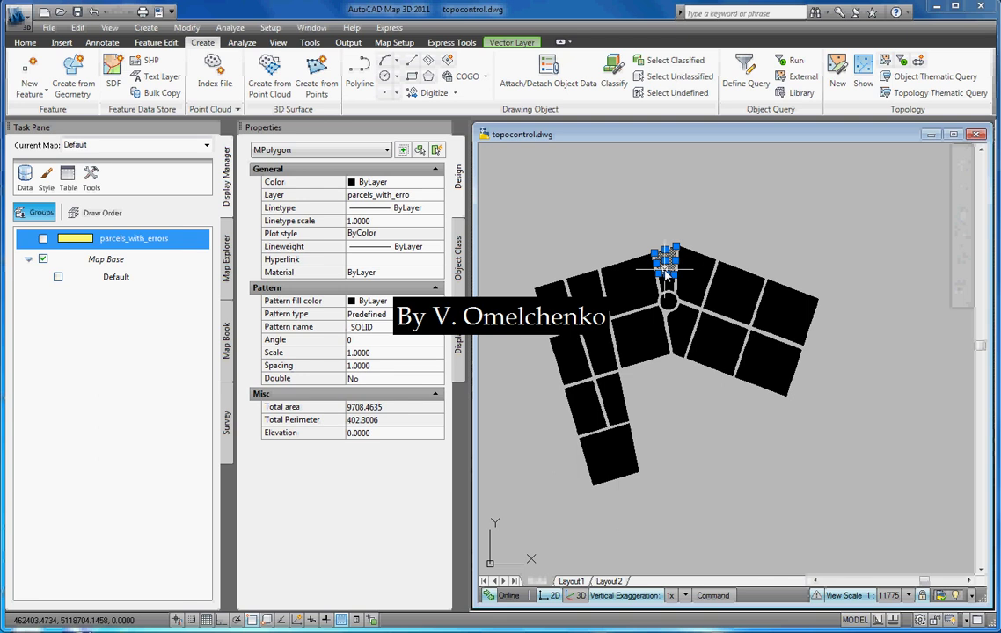
right_click(666, 274)
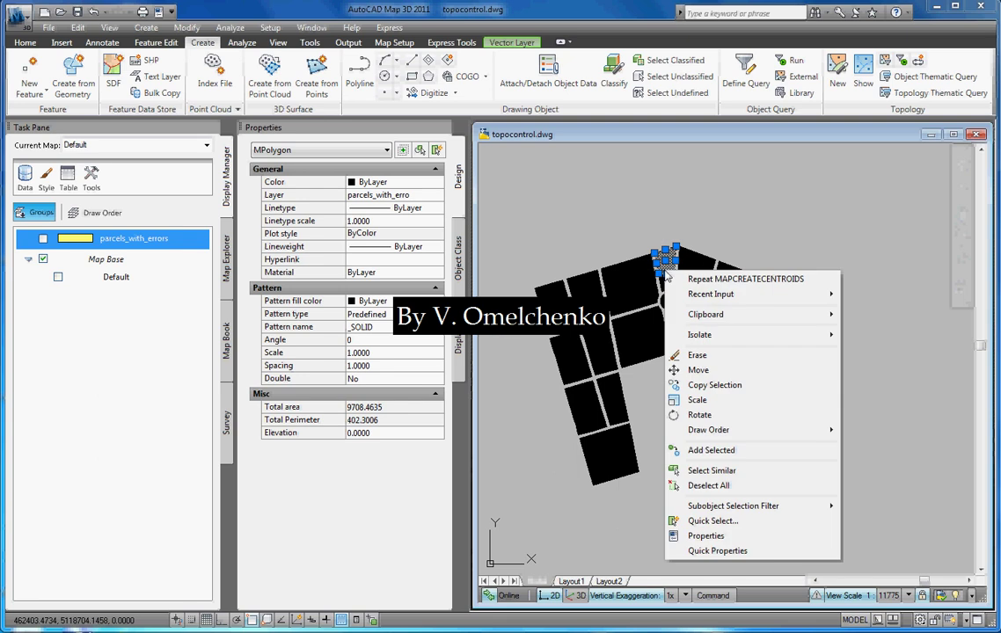
click(740, 472)
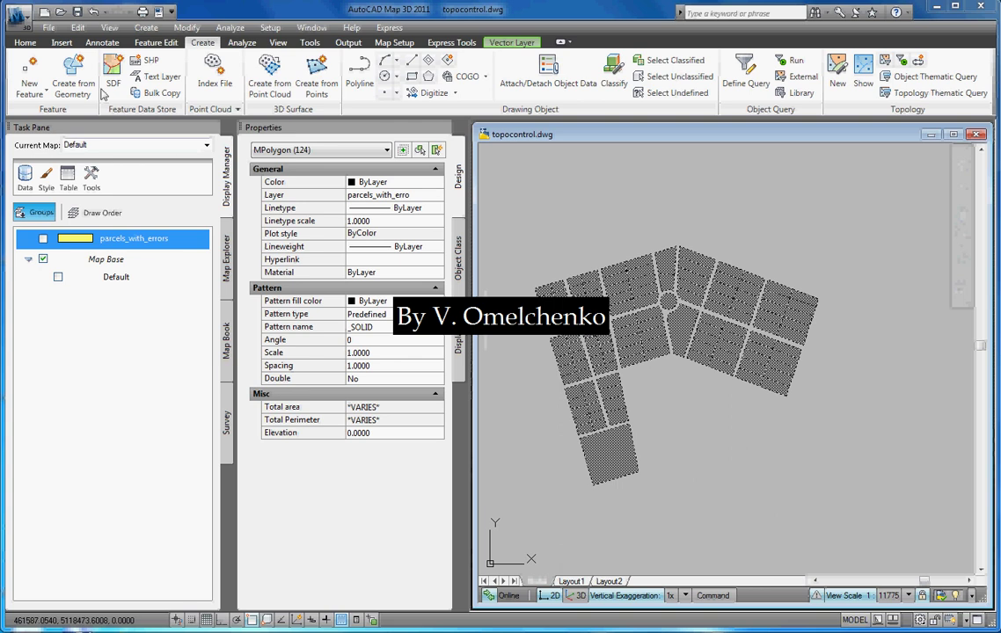
click(26, 43)
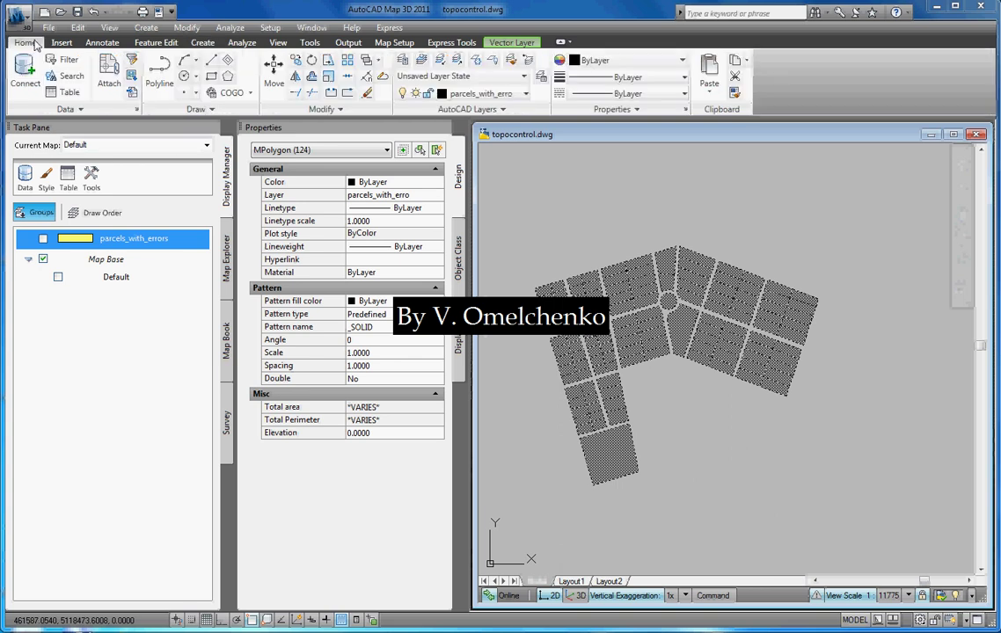
click(342, 112)
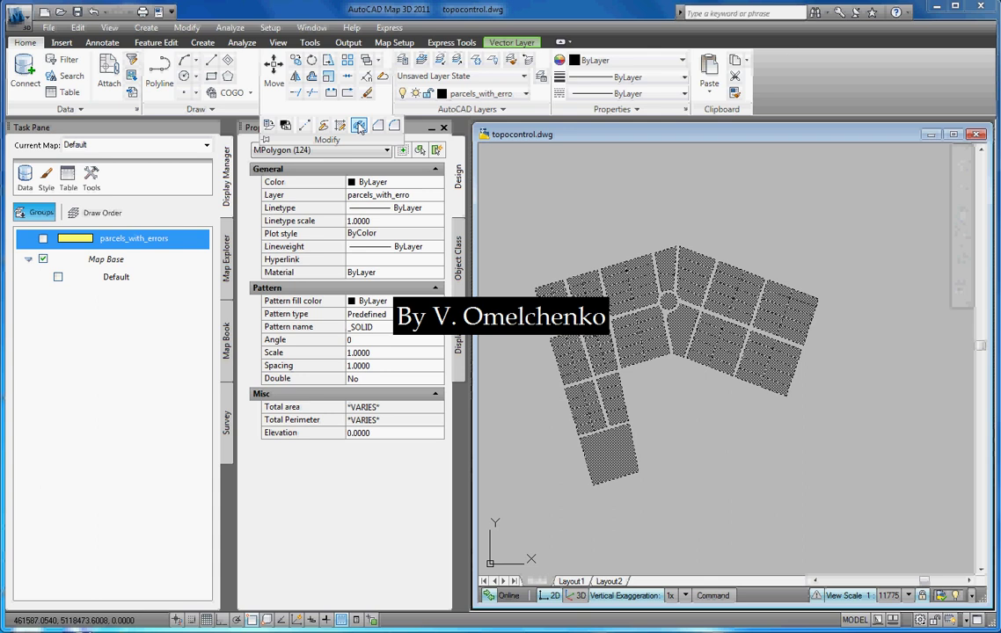
click(359, 127)
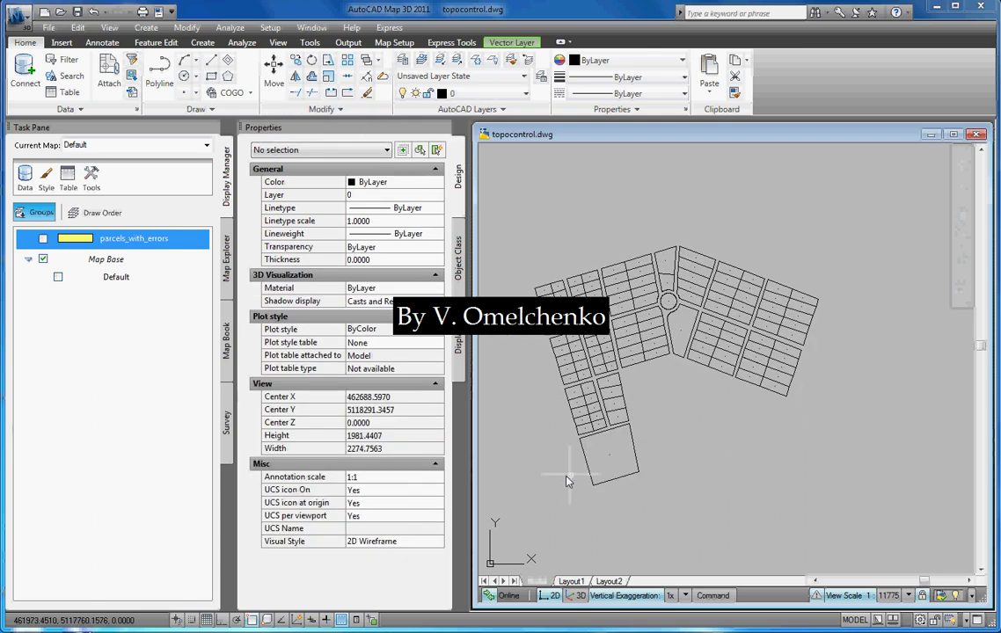
scroll(567, 481, up, 2)
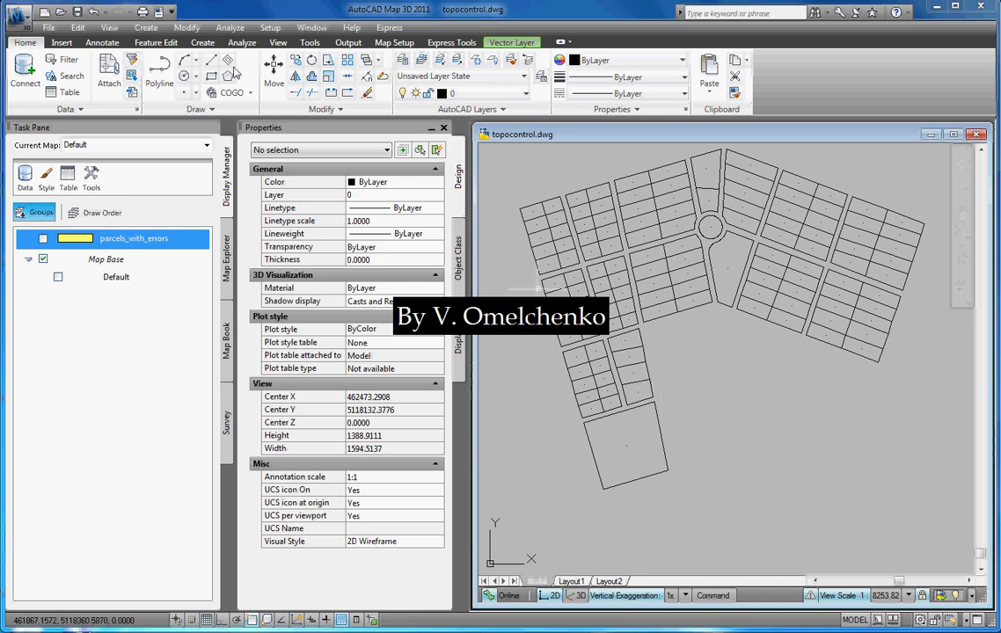
- Run Drawing Cleanup with only the Break Crossing Objects action on the parcel outlines
click(188, 29)
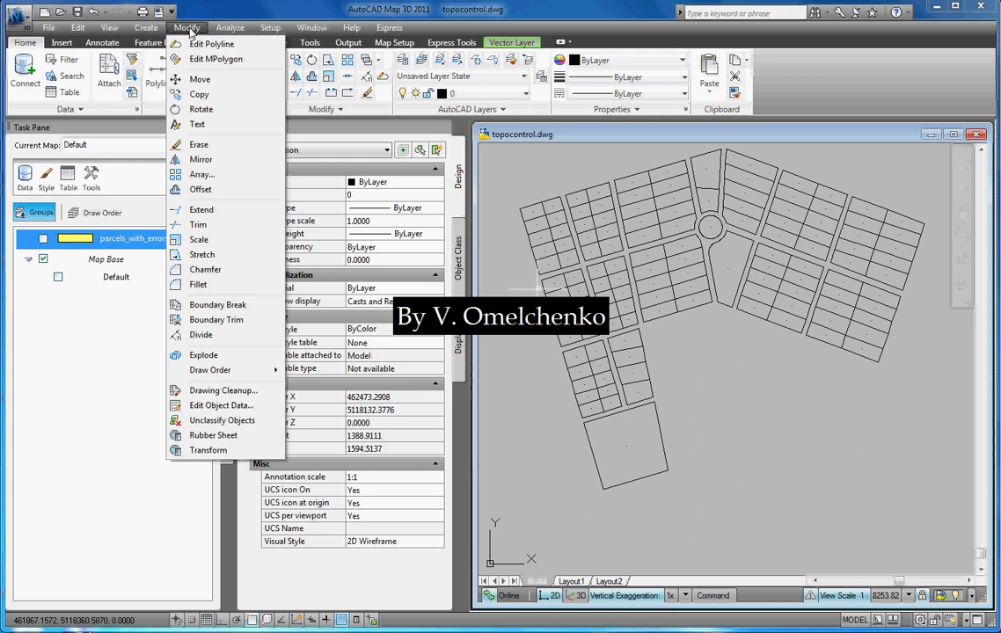
click(211, 390)
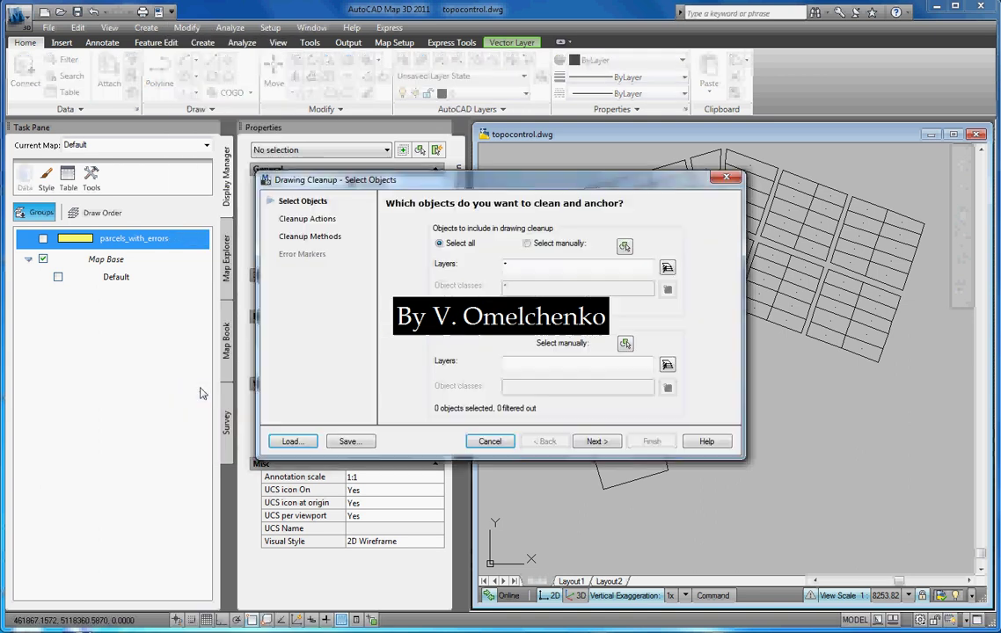
click(593, 441)
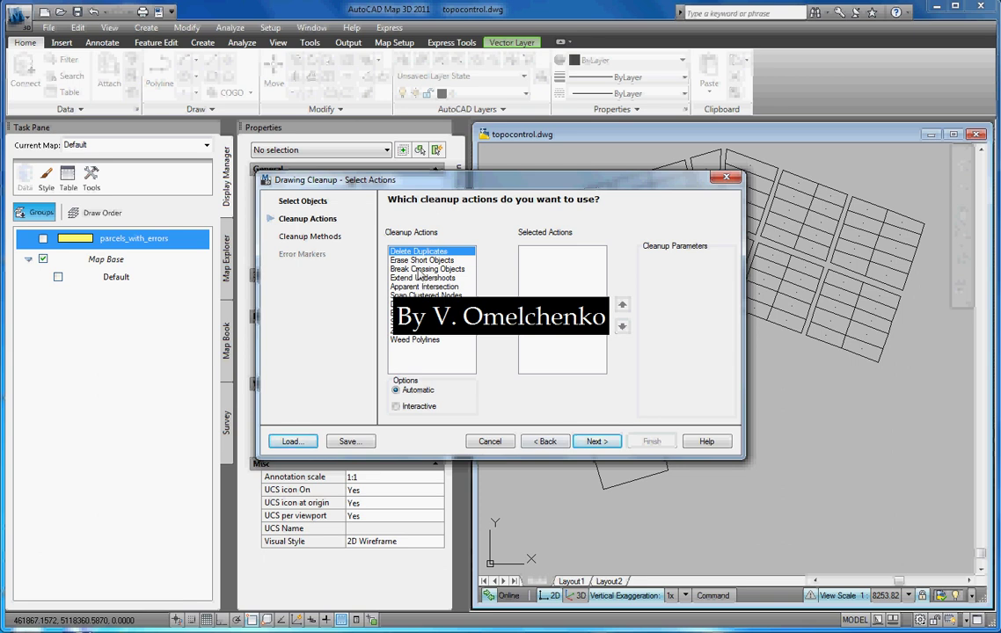
key(Down)
key(Down)
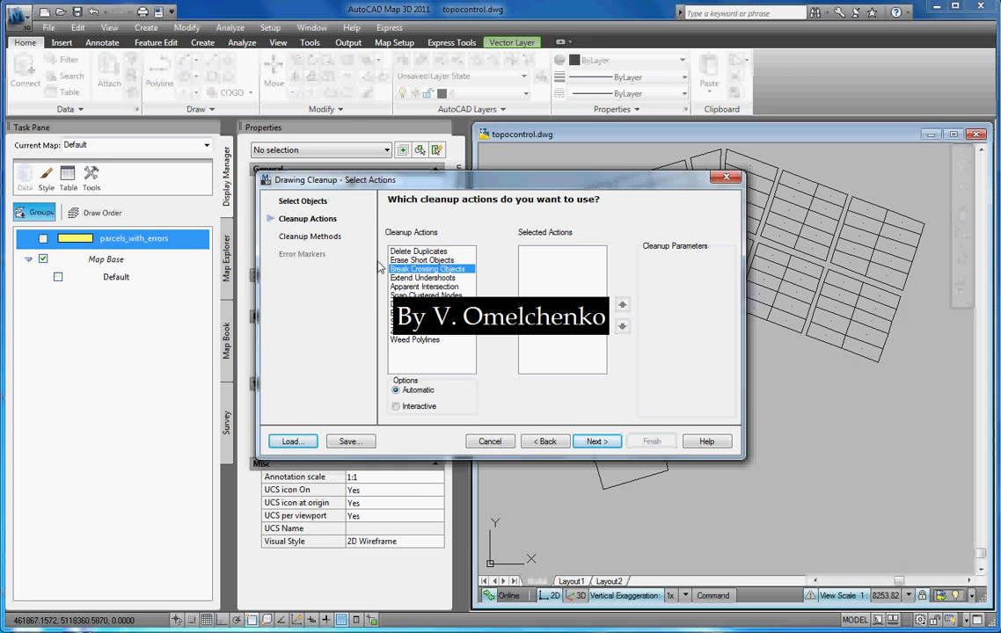
double_click(443, 270)
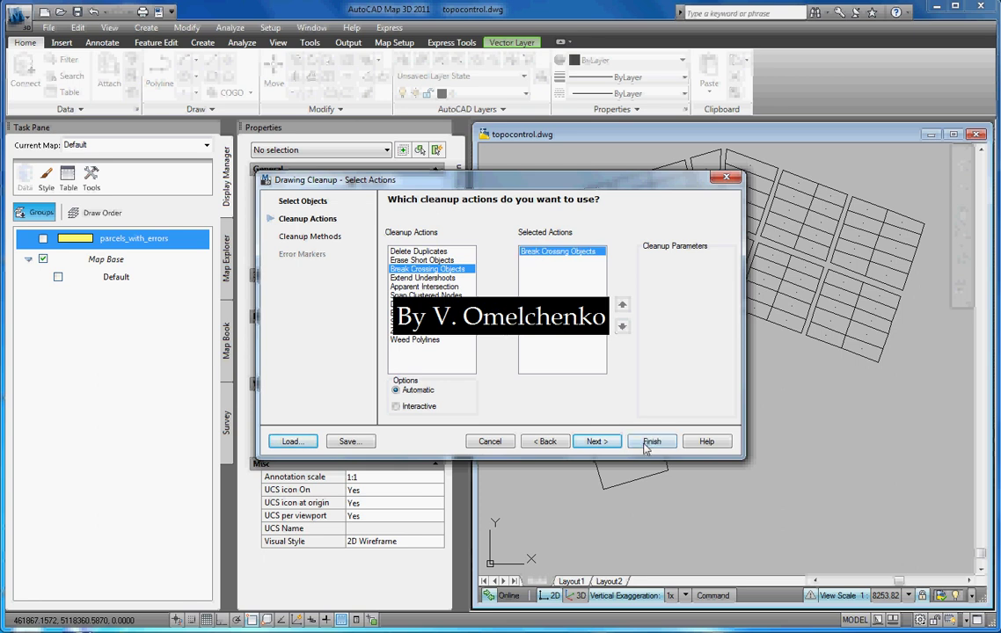
click(649, 442)
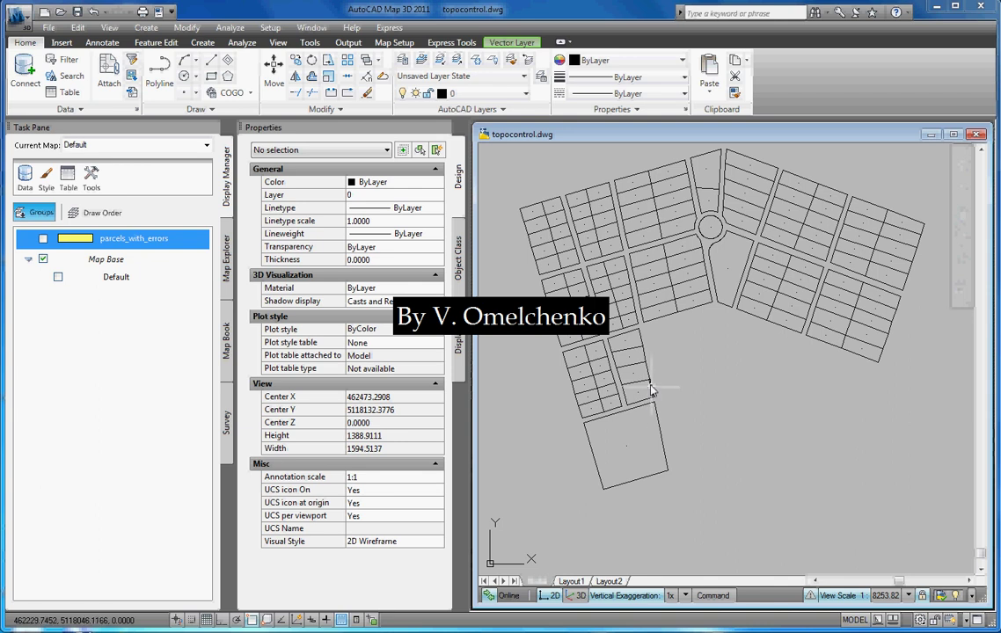
- Crossing-select the two polylines on the short parcel edge and check their properties
scroll(648, 378, up, 2)
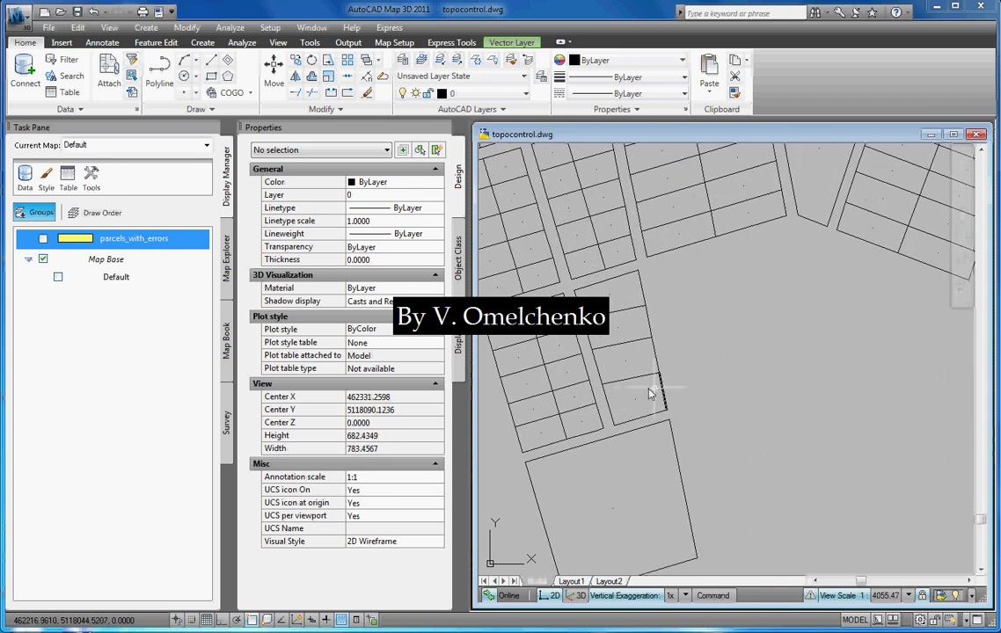
scroll(651, 393, up, 2)
click(651, 385)
click(631, 365)
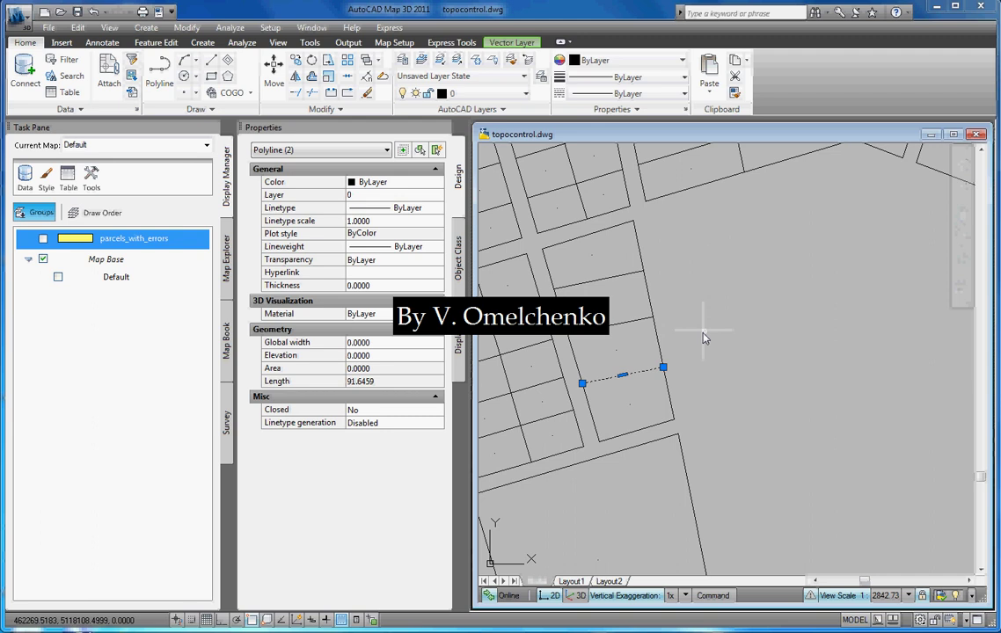
scroll(705, 337, down, 2)
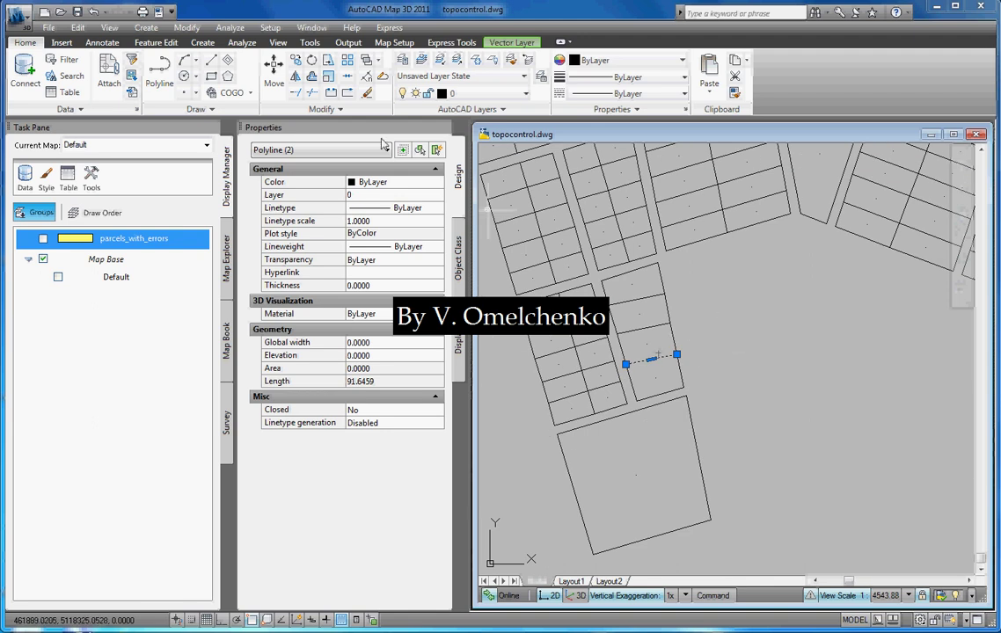
click(186, 28)
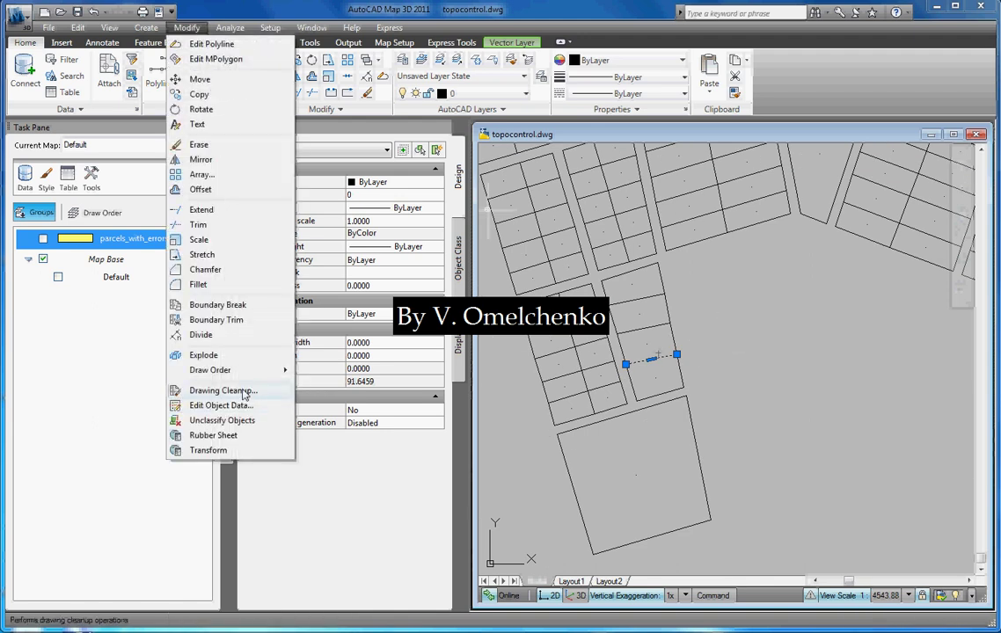
- Run Drawing Cleanup with Delete Duplicates plus one more action, dropping Break Crossing Objects
click(251, 389)
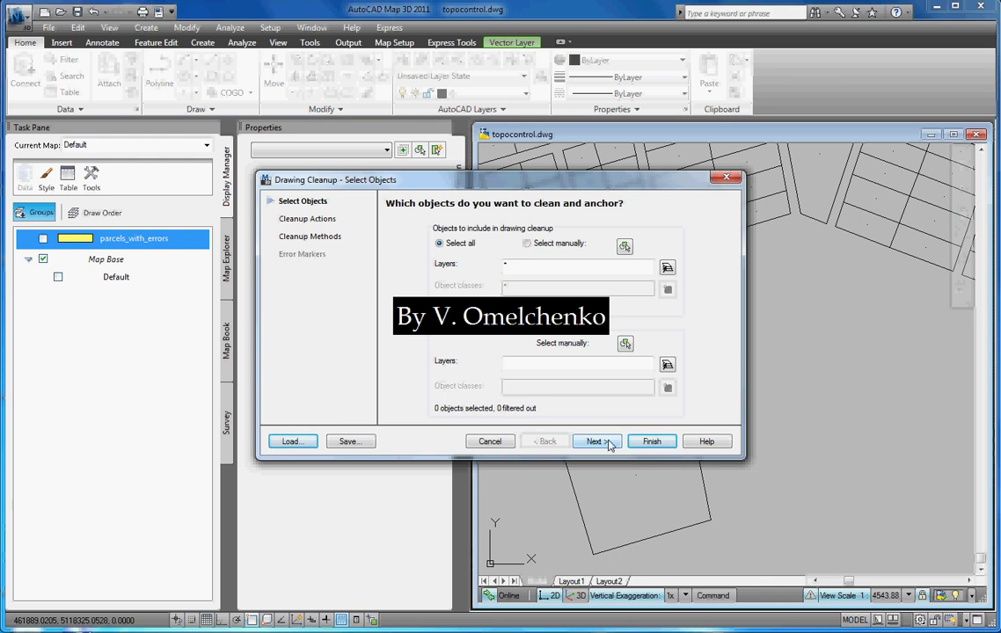
click(606, 443)
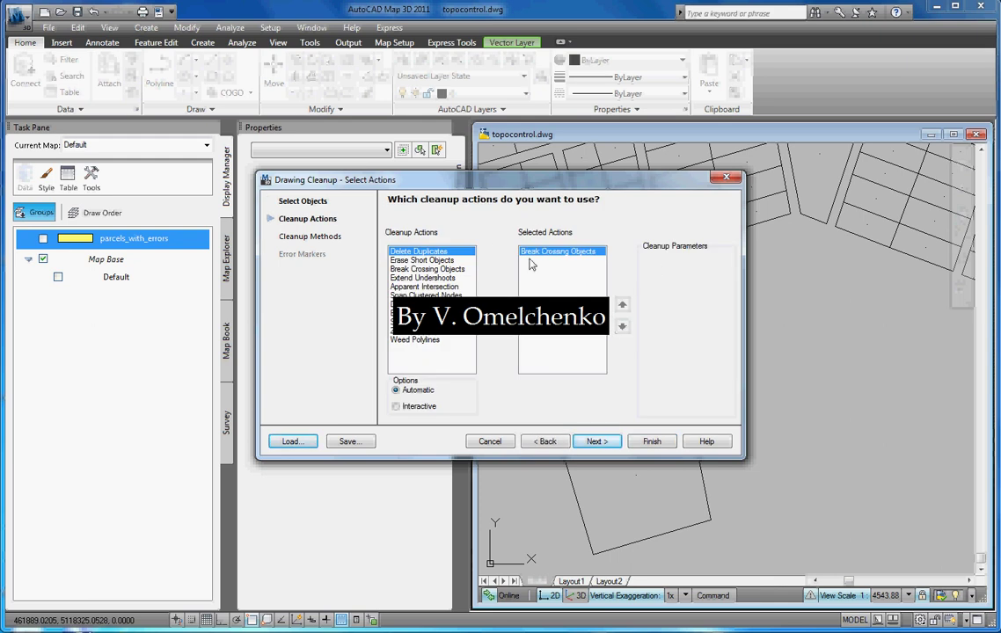
click(498, 331)
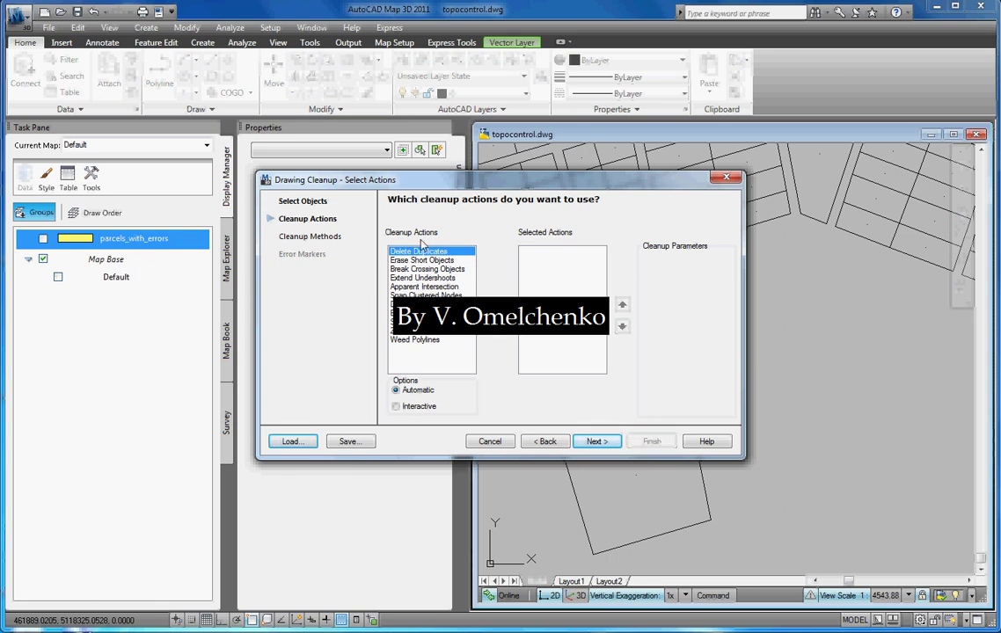
click(501, 307)
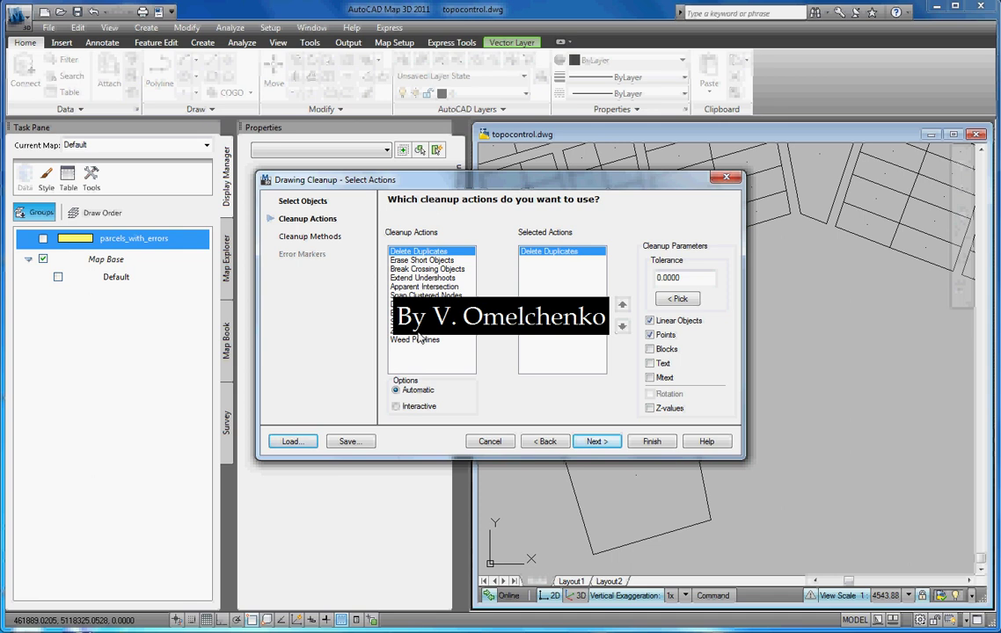
click(420, 331)
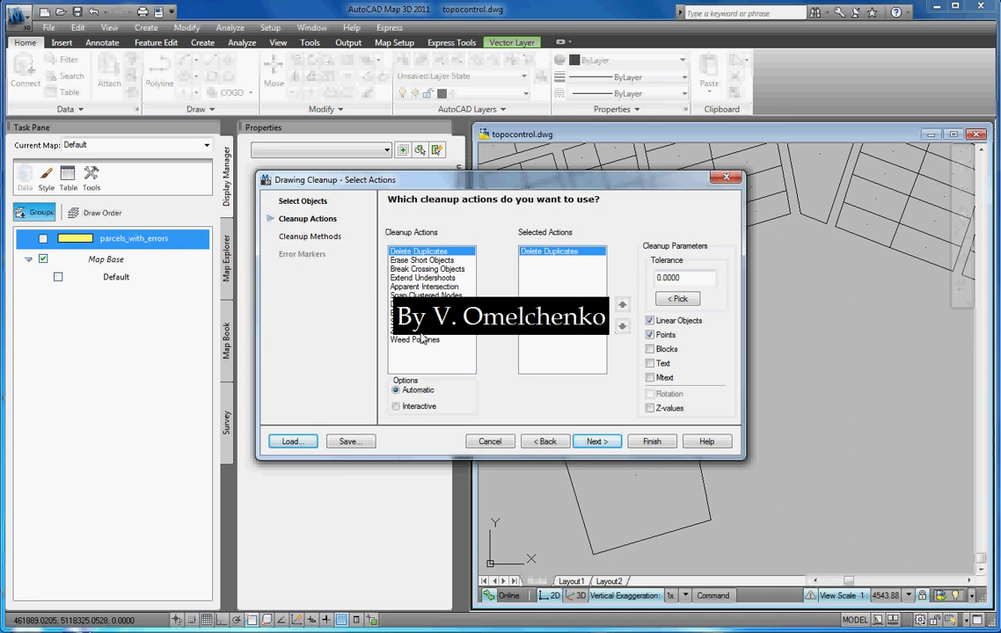
click(498, 310)
click(650, 441)
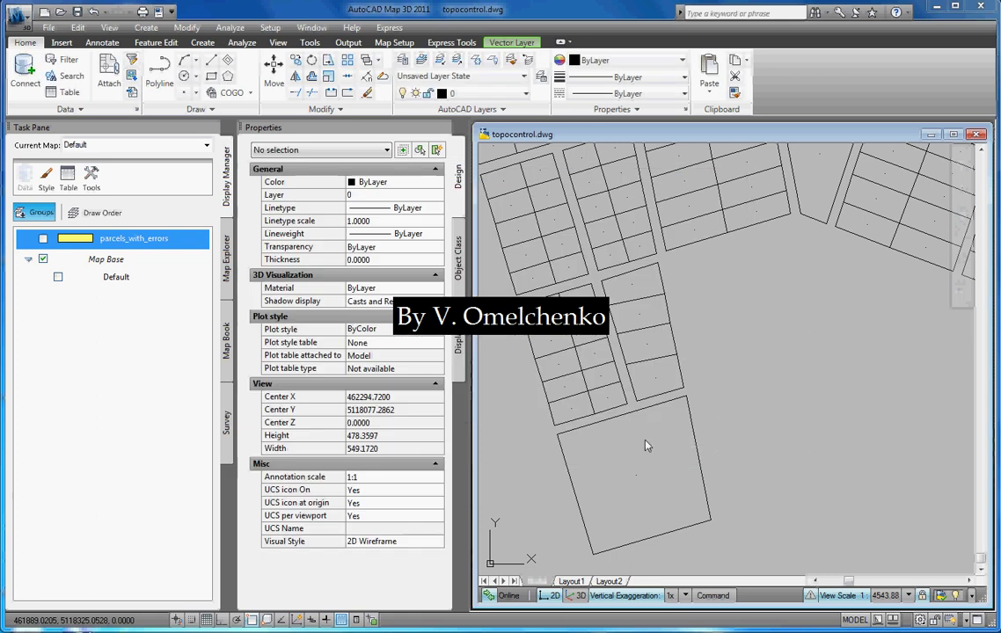
scroll(704, 462, down, 6)
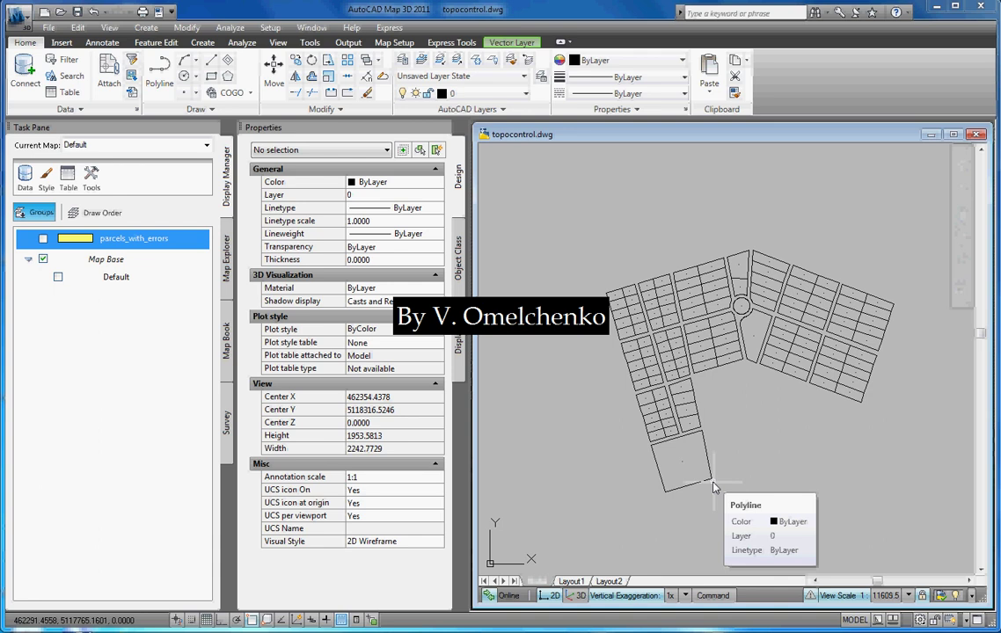
- Add a new layer named Layer1 in the Layer Properties Manager
click(401, 62)
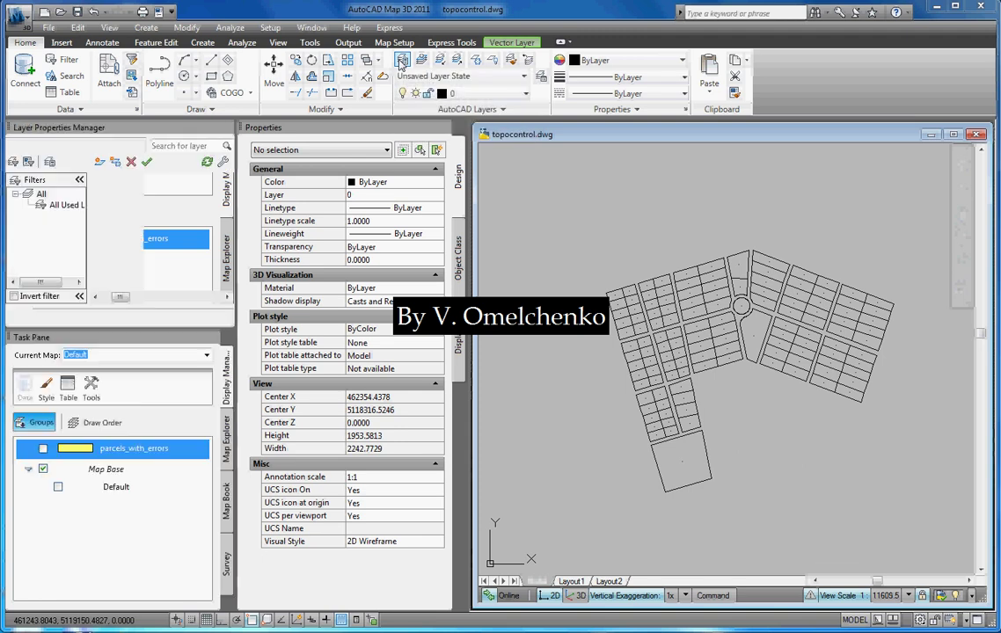
click(94, 163)
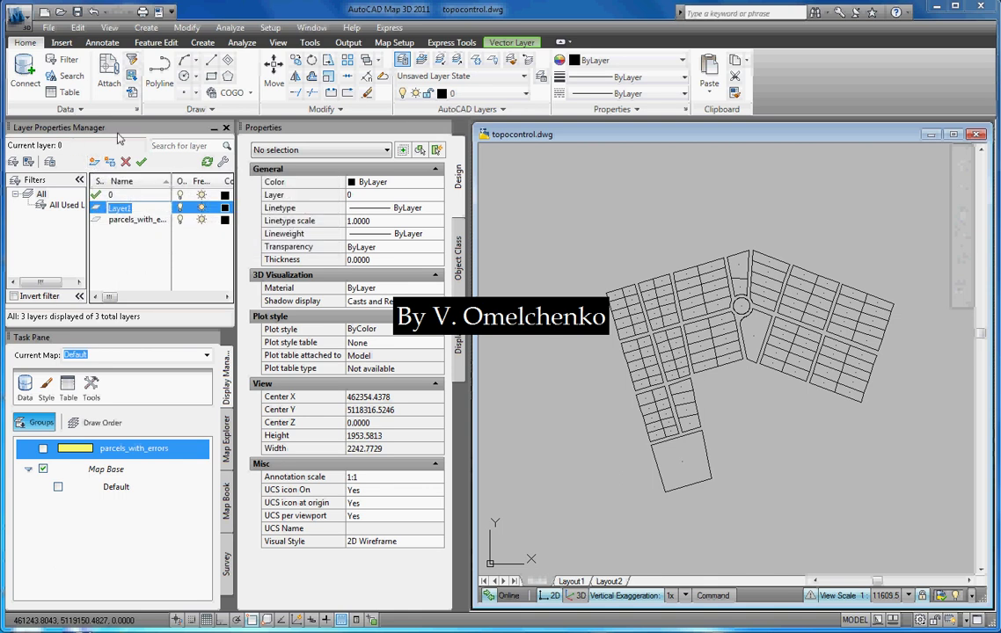
click(226, 127)
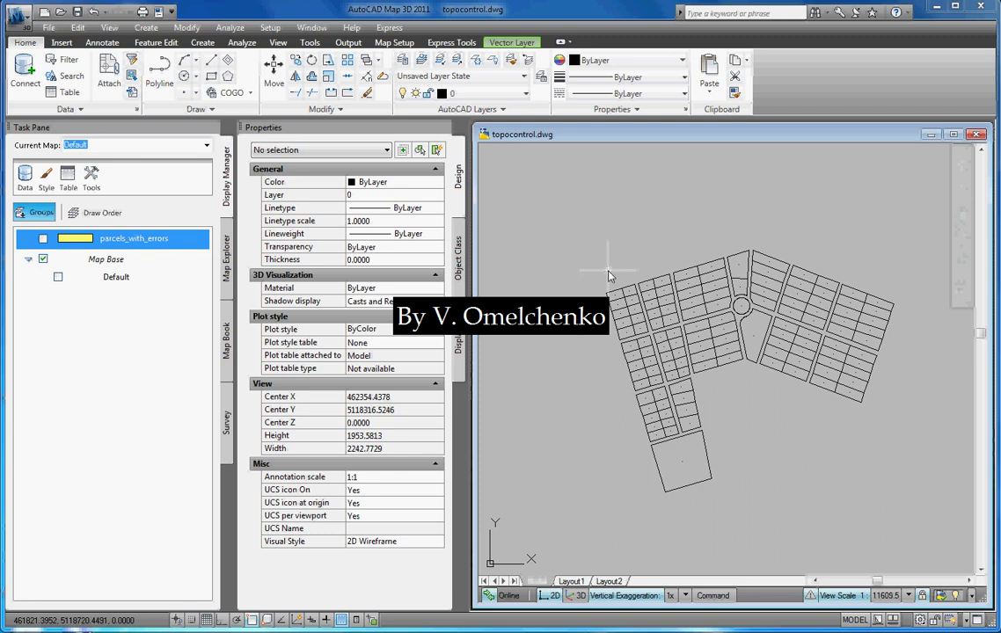
- From Map Explorer's Topologies node, create polygon topology Untitled1 with new centroids on Layer1
click(227, 284)
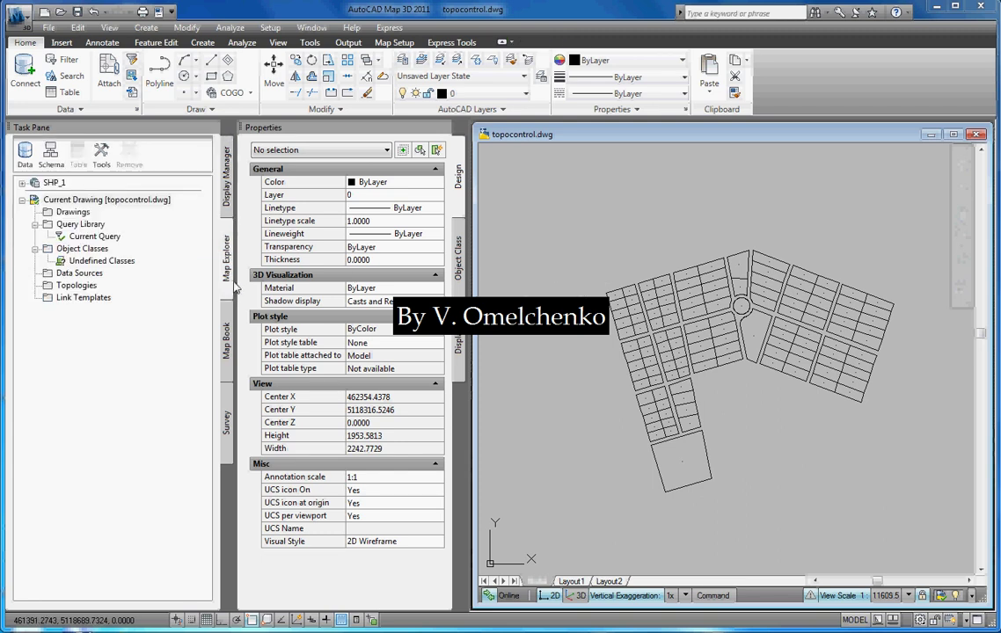
right_click(78, 289)
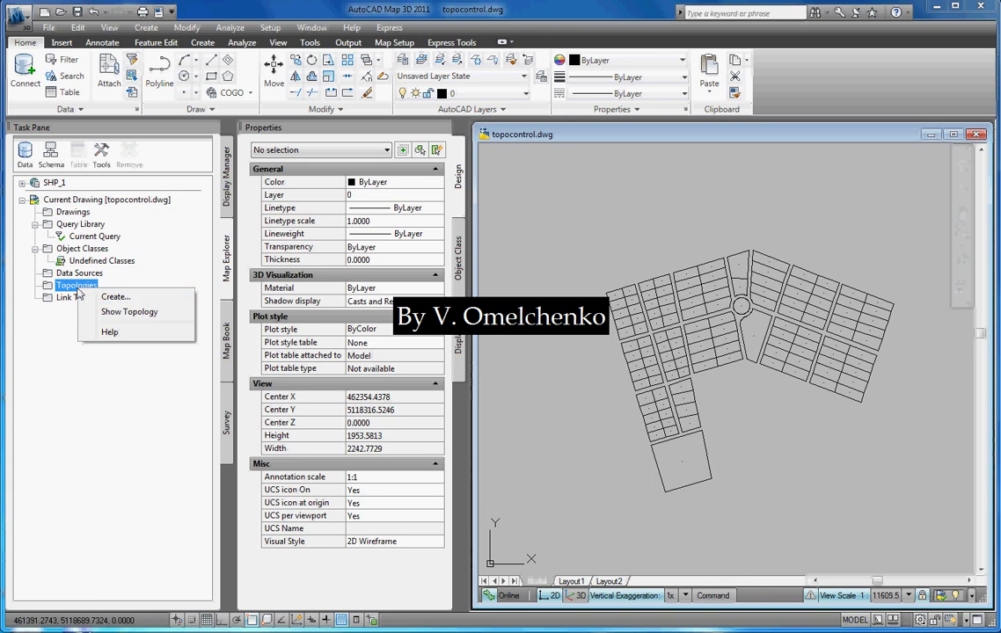
click(107, 298)
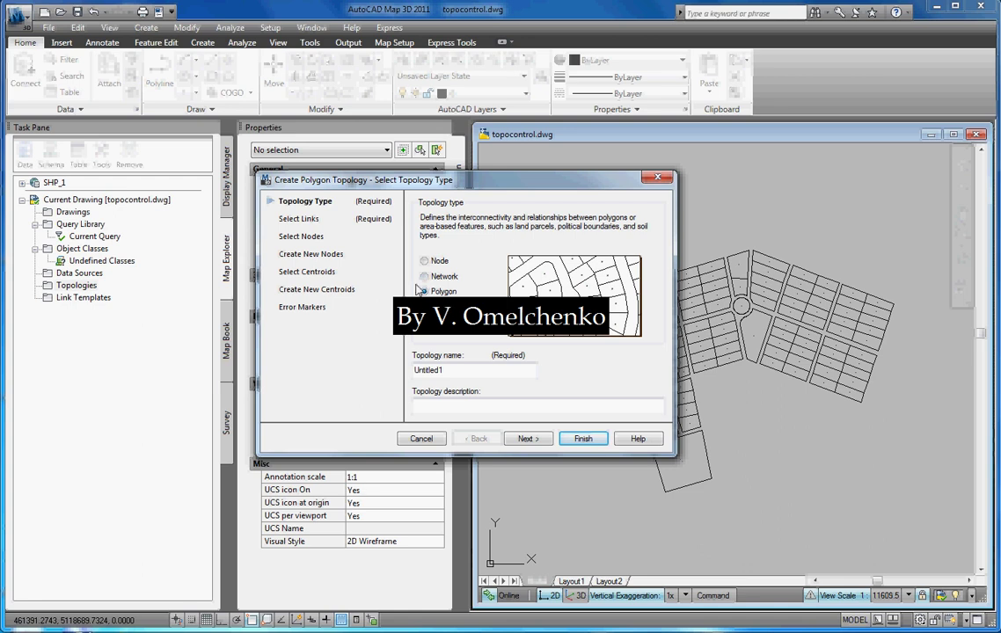
click(312, 296)
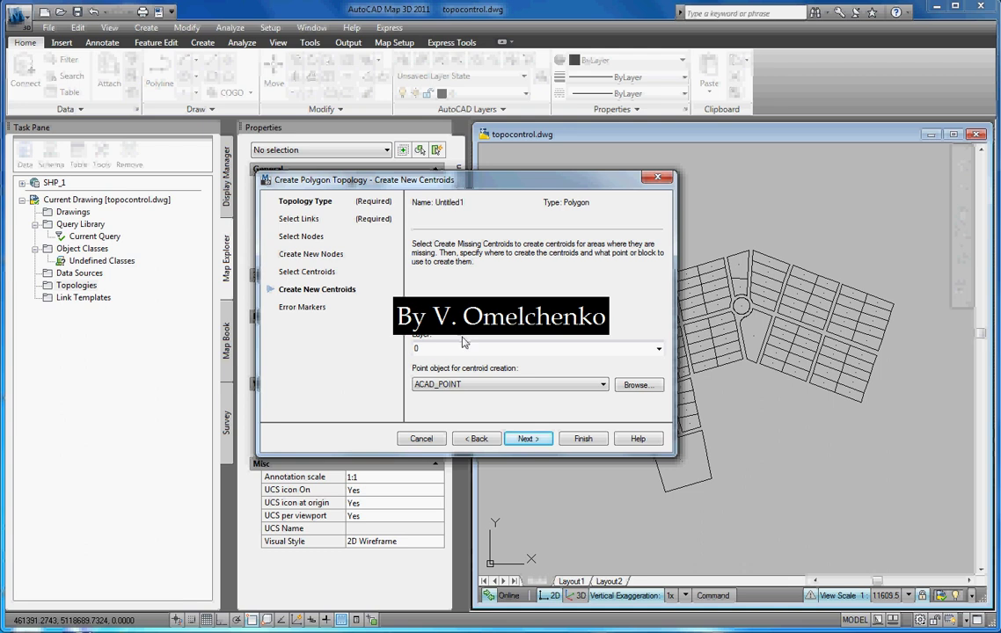
click(657, 349)
click(507, 371)
click(583, 438)
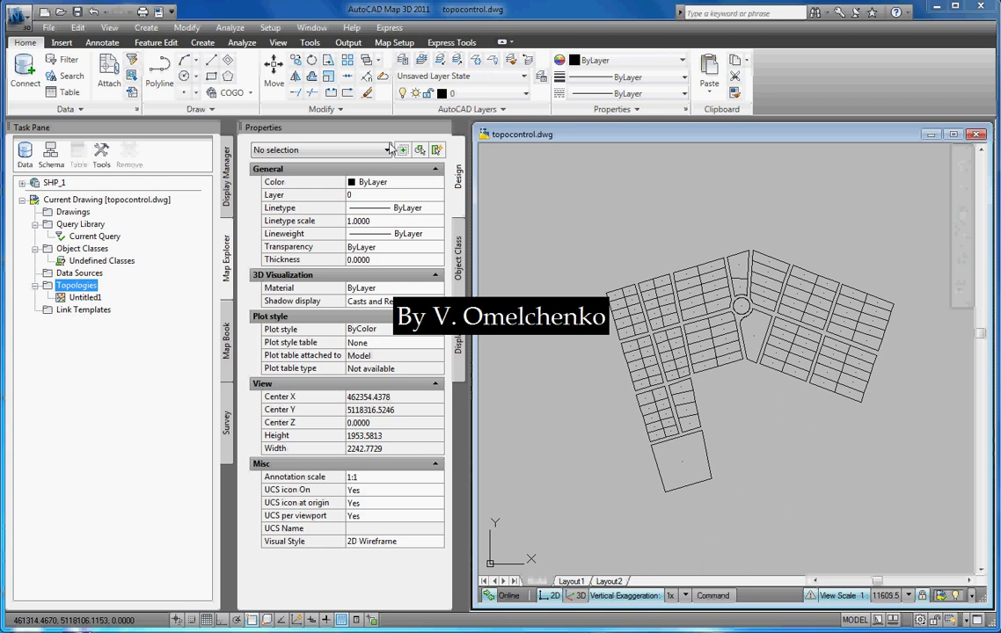
- Export the drawing to 222.sdf with the Layers filter limited to Layer1
click(347, 43)
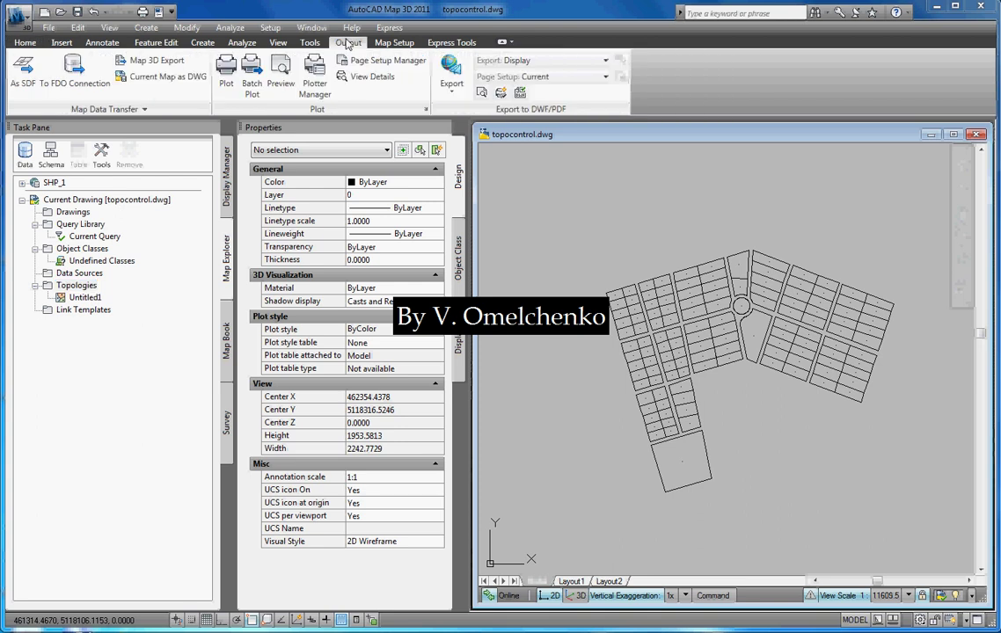
click(24, 79)
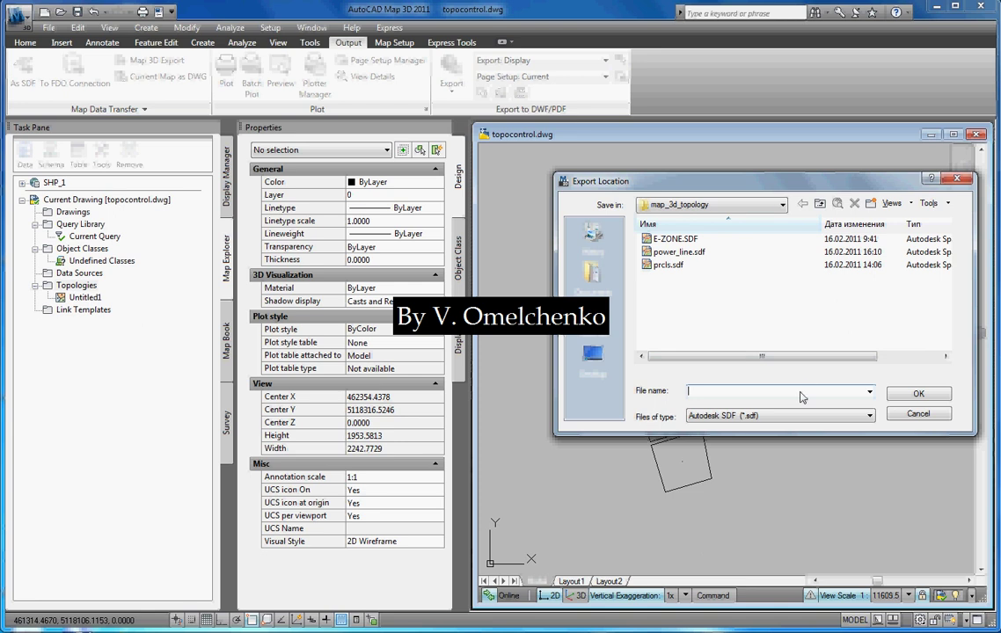
text(32)
click(919, 393)
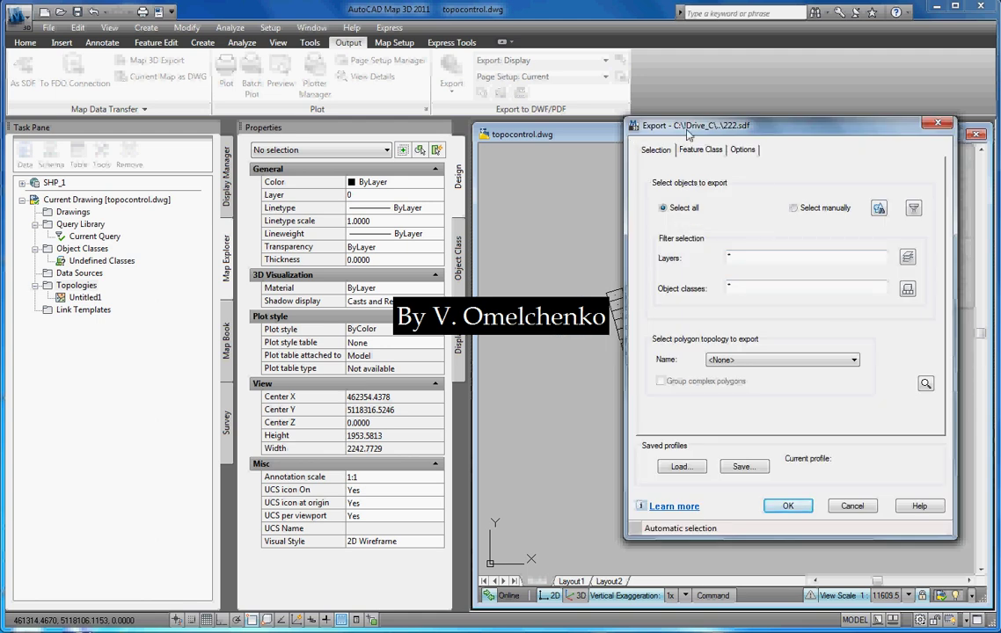
click(907, 257)
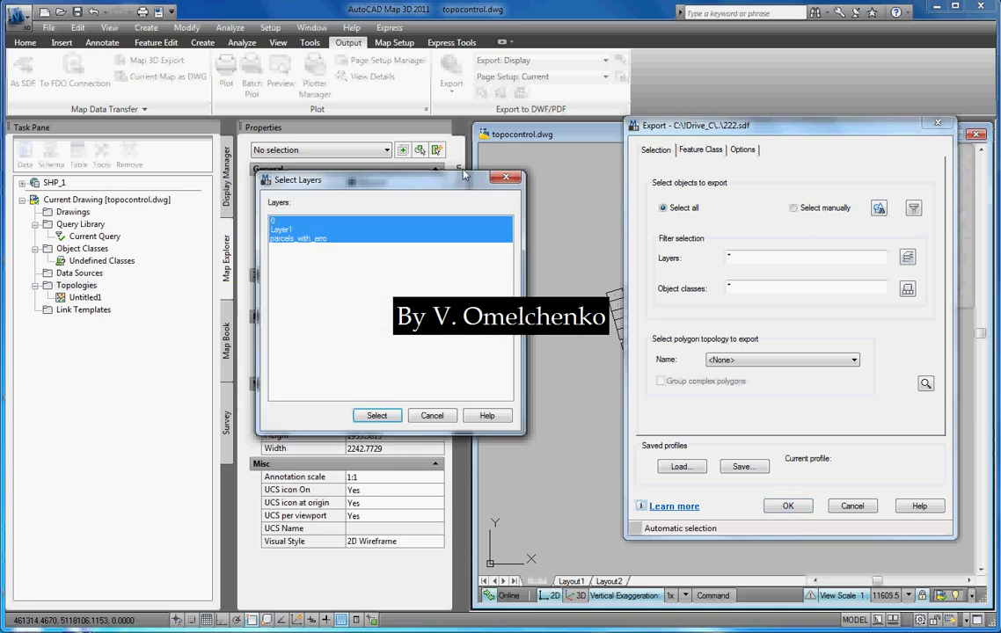
drag(465, 174, 834, 306)
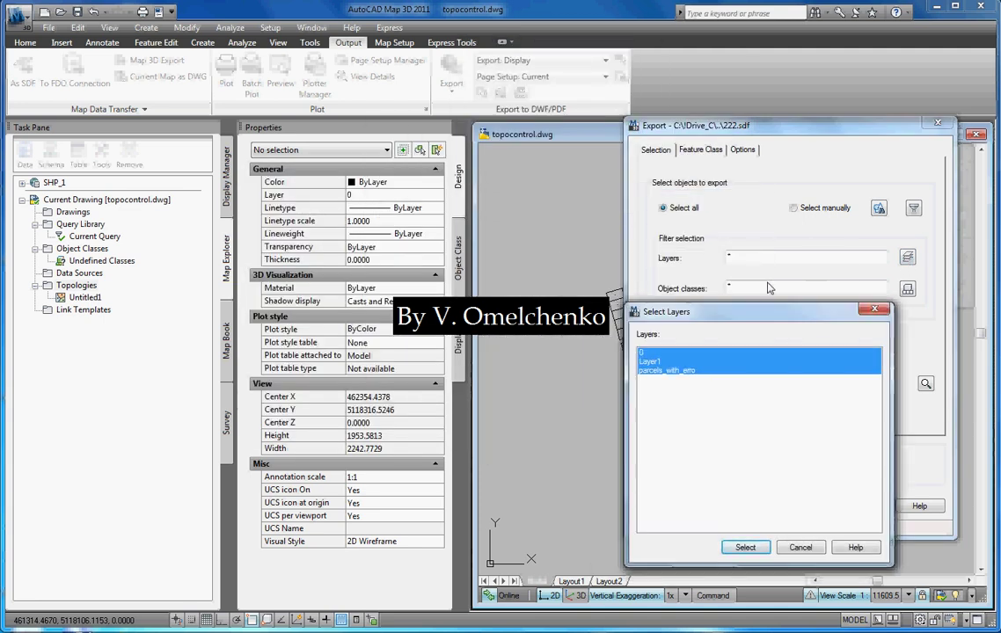
click(671, 361)
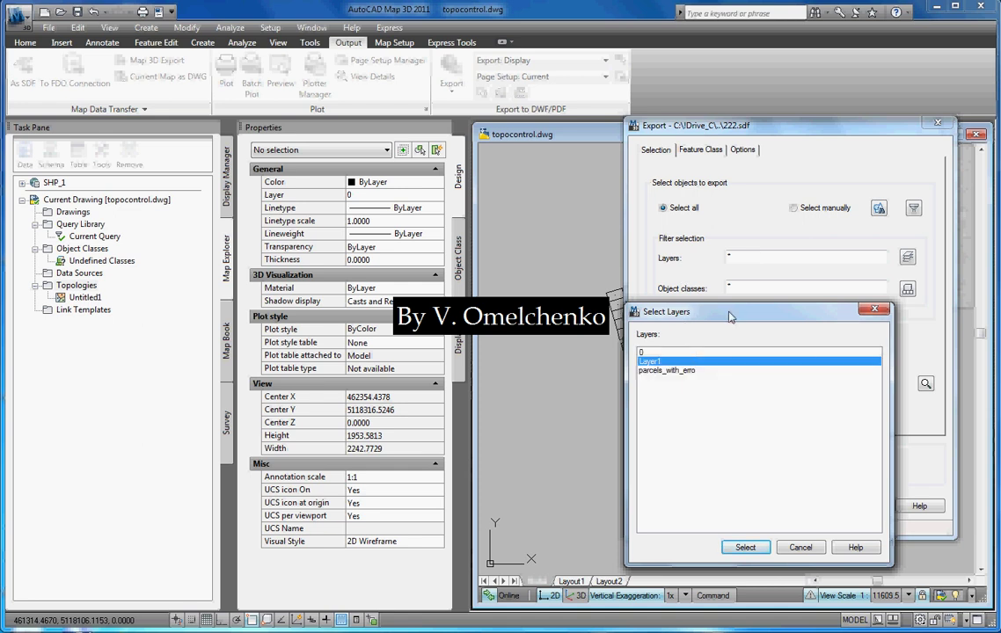
click(743, 546)
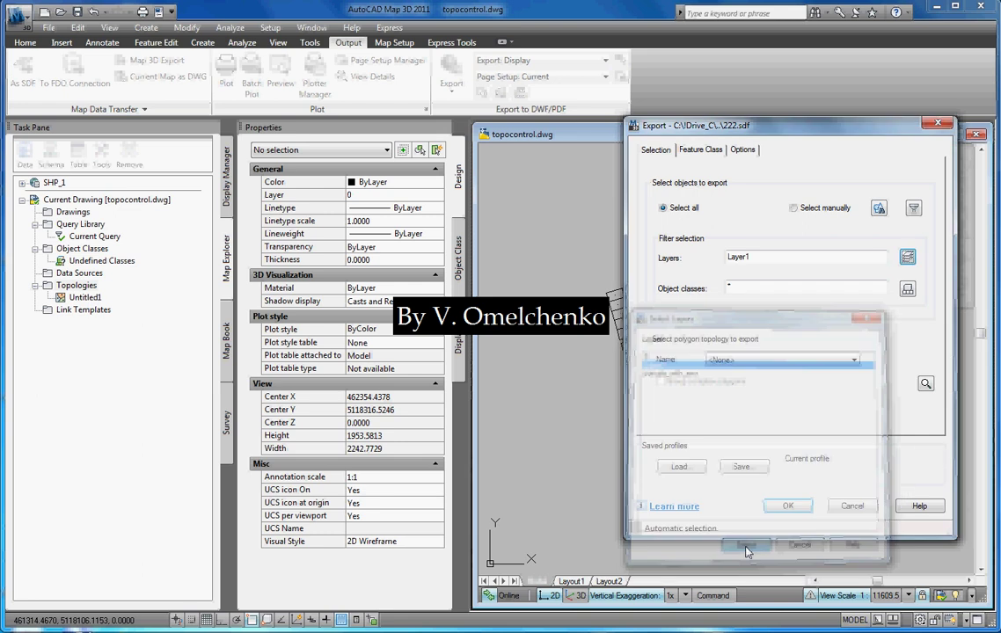
click(787, 505)
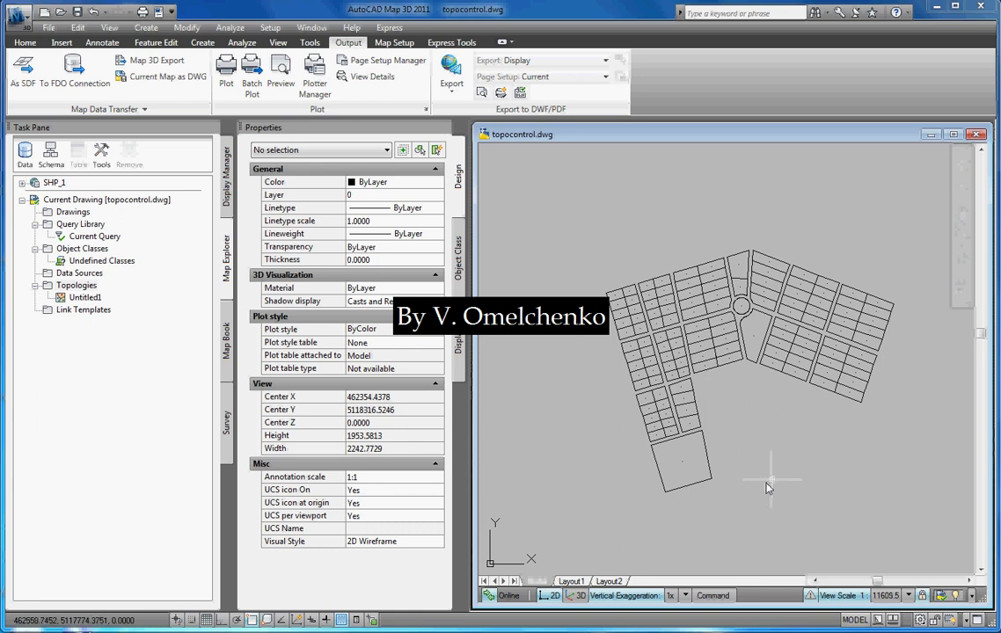
- Connect to 222.sdf as an SDF source and add its 222 error-point layer to the map
click(226, 205)
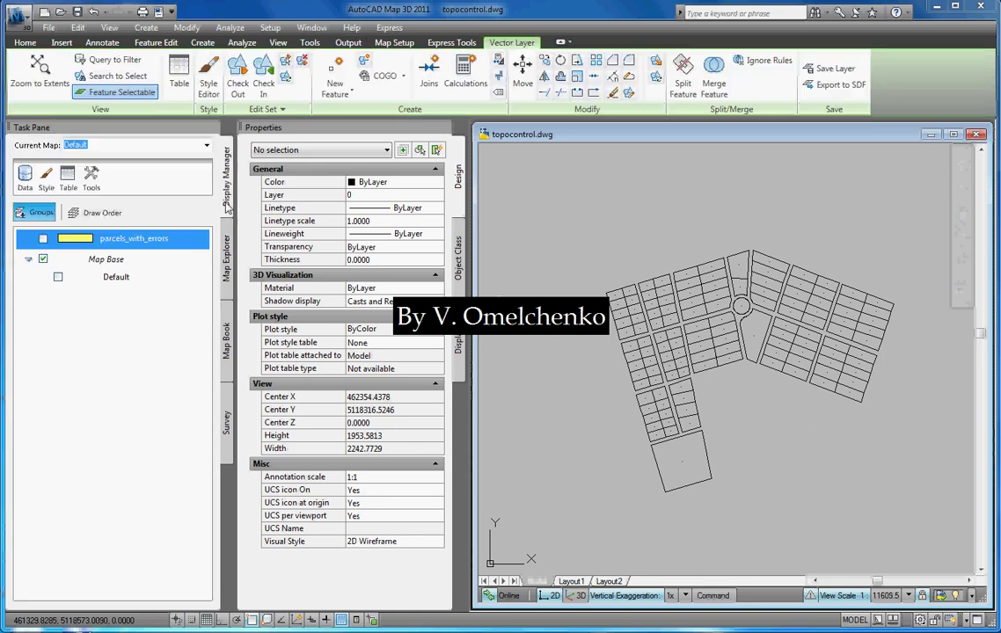
click(26, 178)
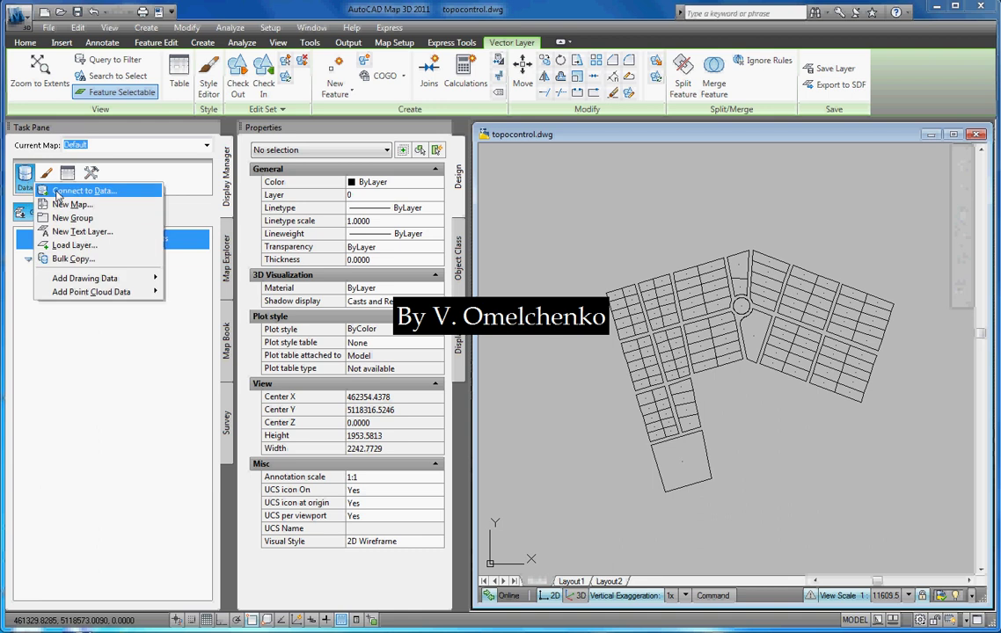
click(58, 191)
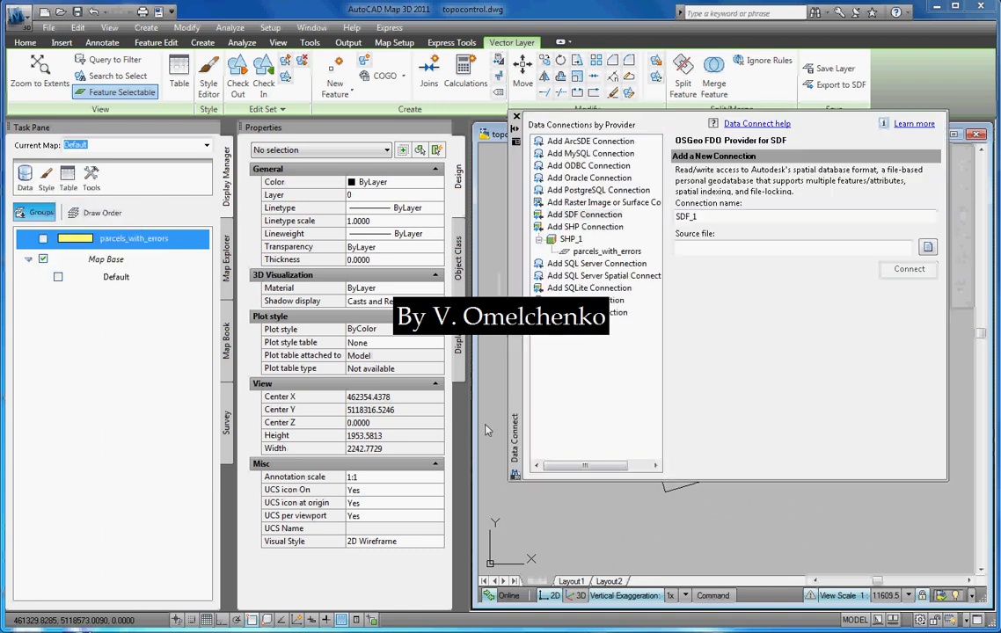
click(589, 216)
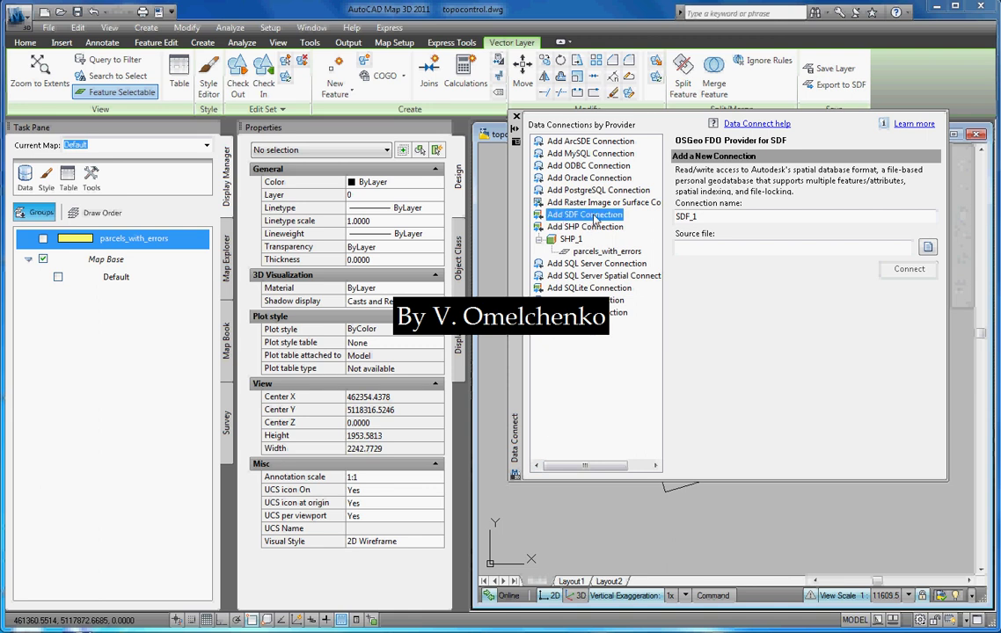
click(928, 247)
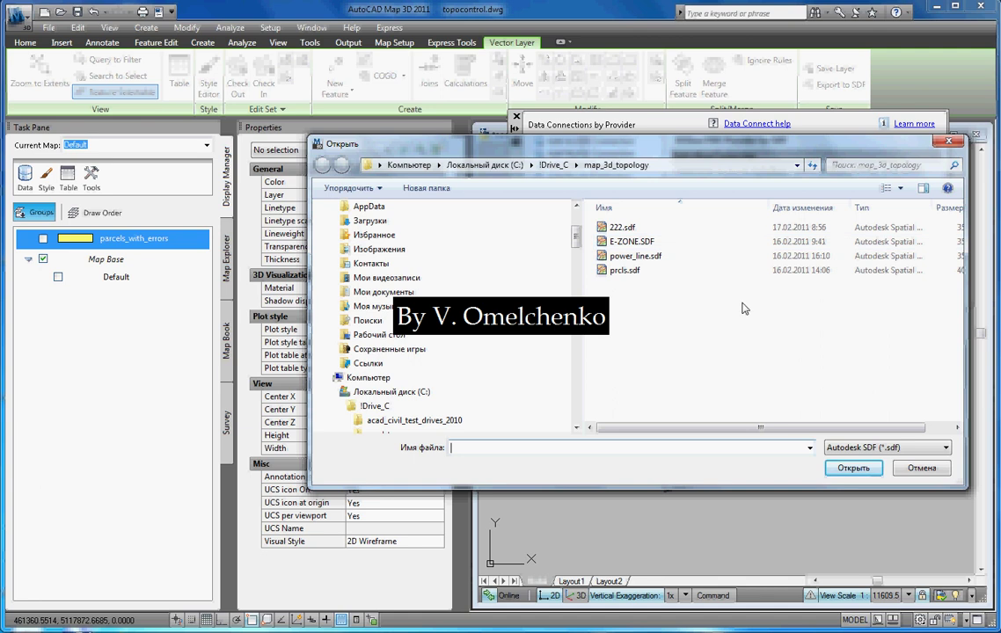
click(627, 229)
click(853, 468)
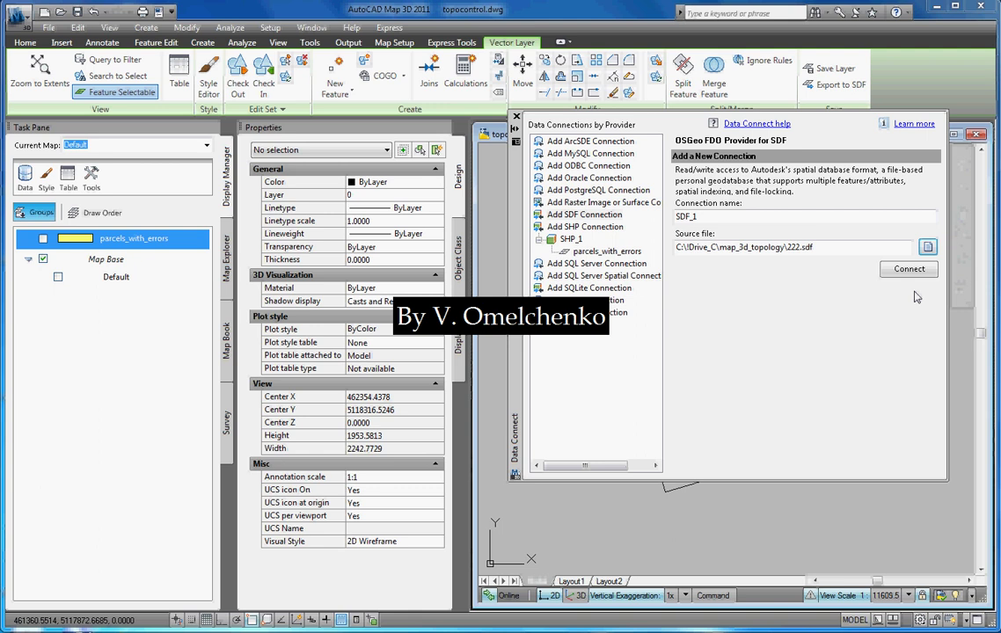
click(909, 270)
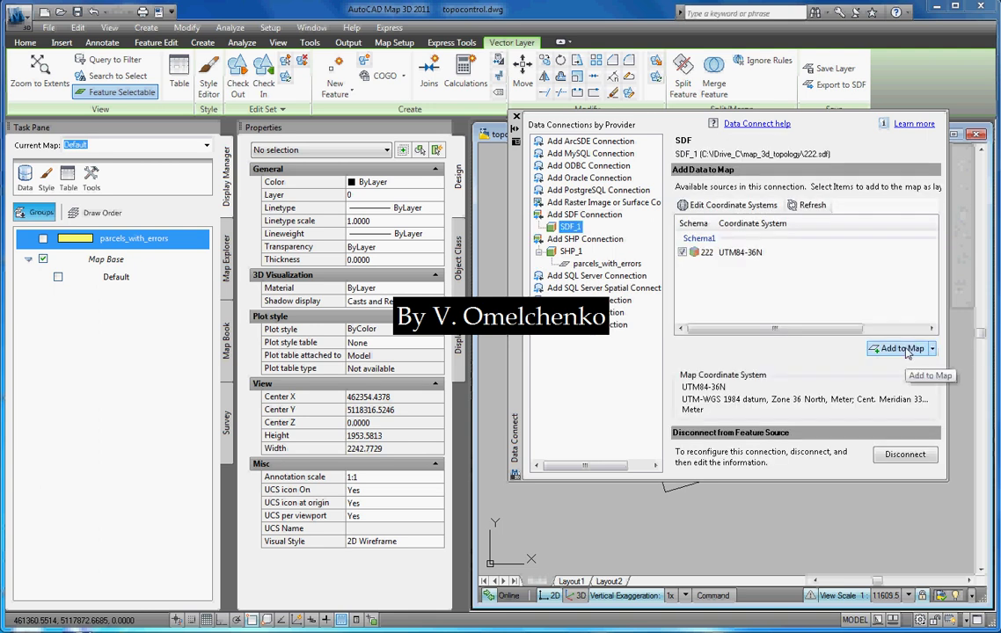
click(901, 351)
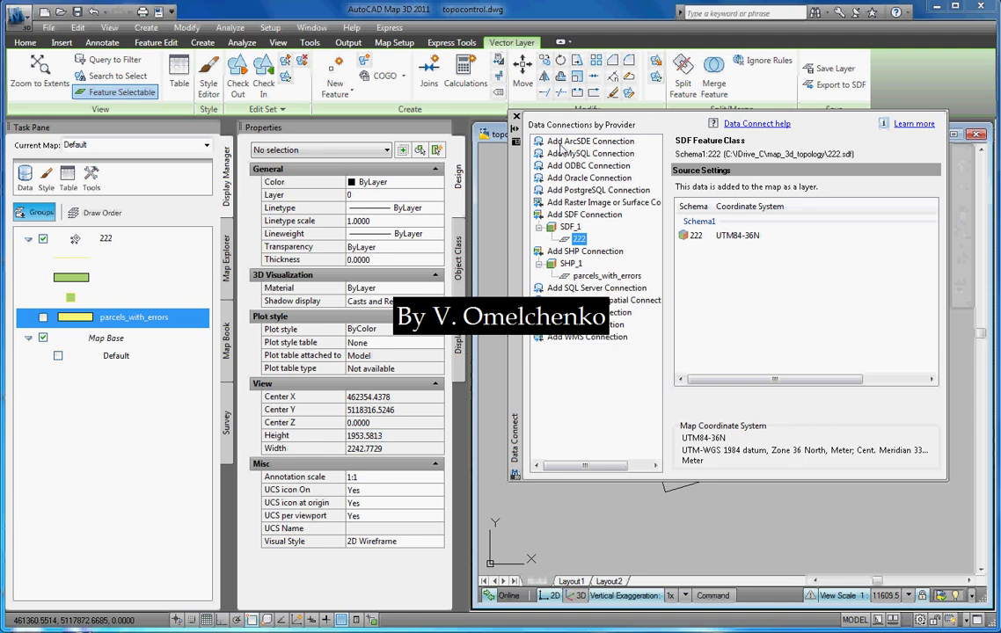
click(516, 117)
scroll(765, 406, up, 2)
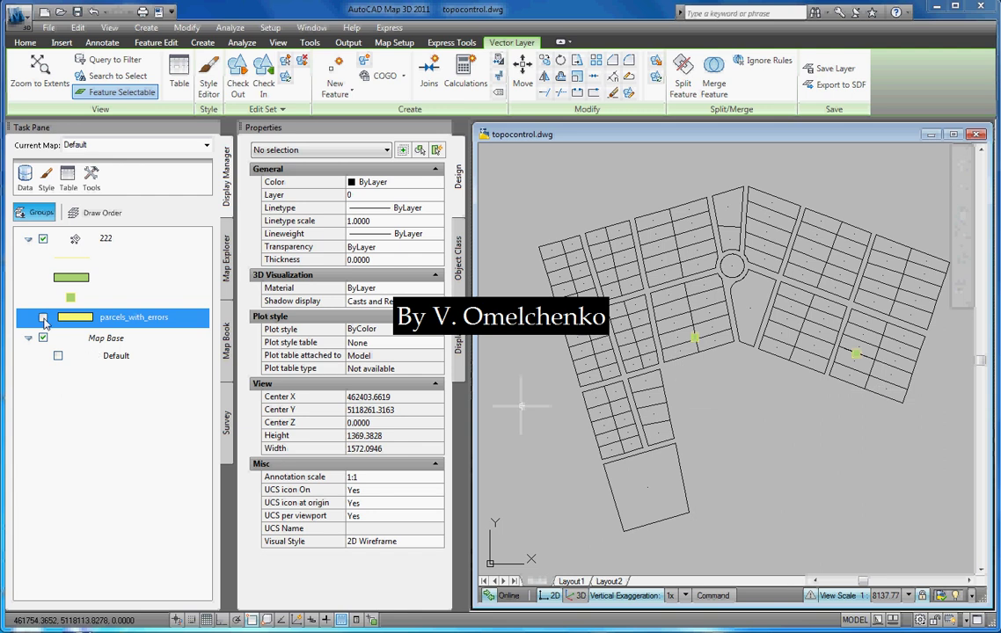
- Turn on the parcels_with_errors layer and zoom into the first error point
click(44, 318)
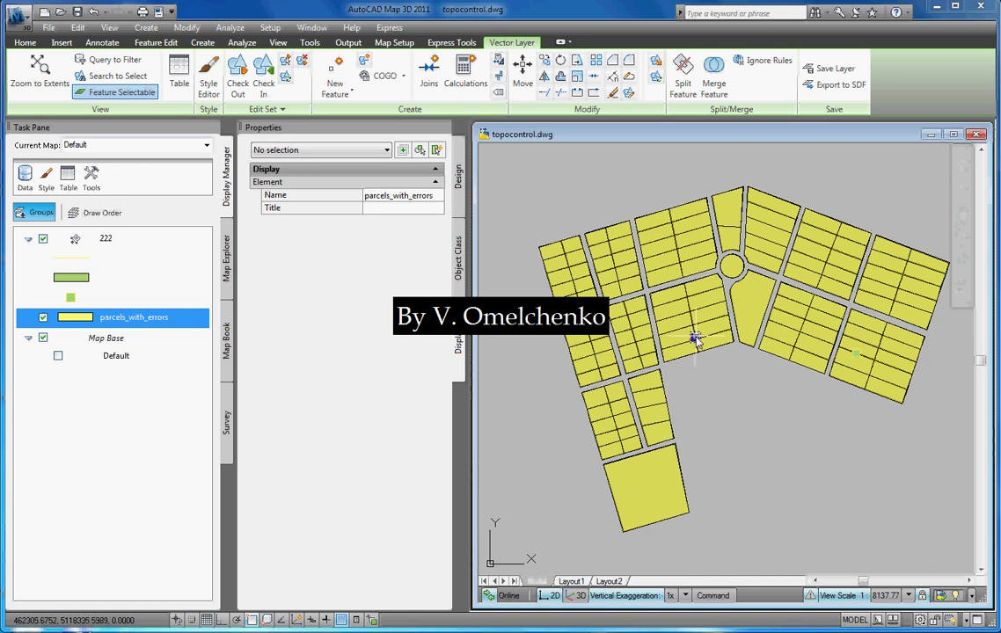
scroll(695, 341, up, 10)
scroll(651, 343, up, 10)
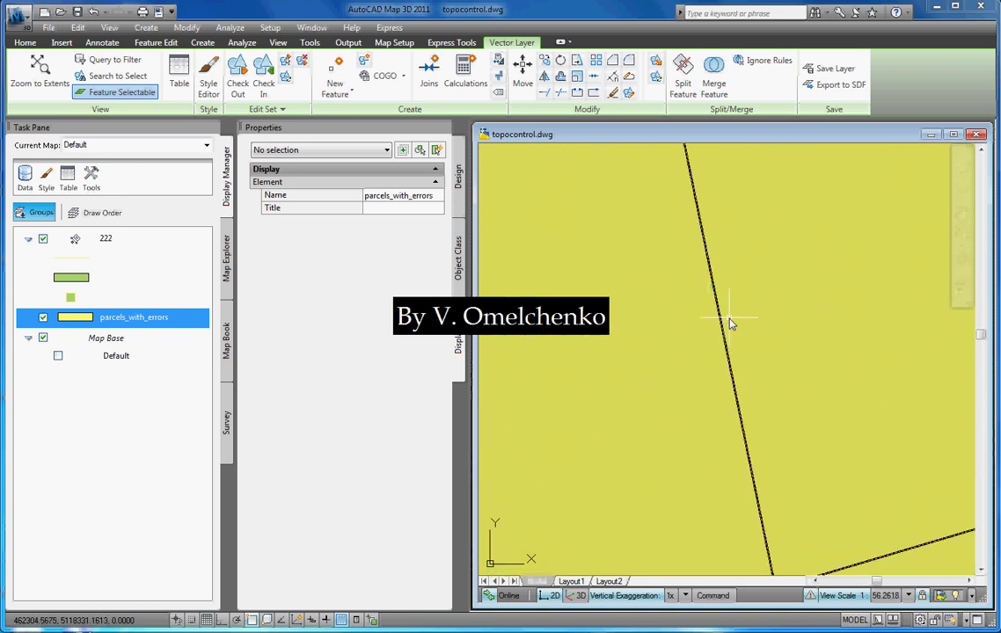
scroll(695, 287, up, 5)
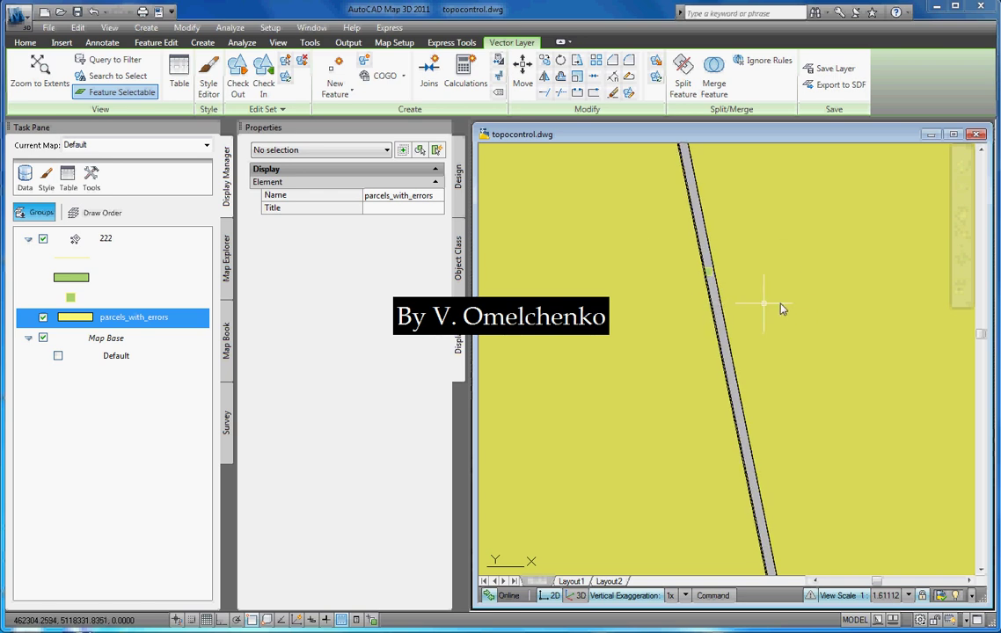
scroll(679, 314, down, 10)
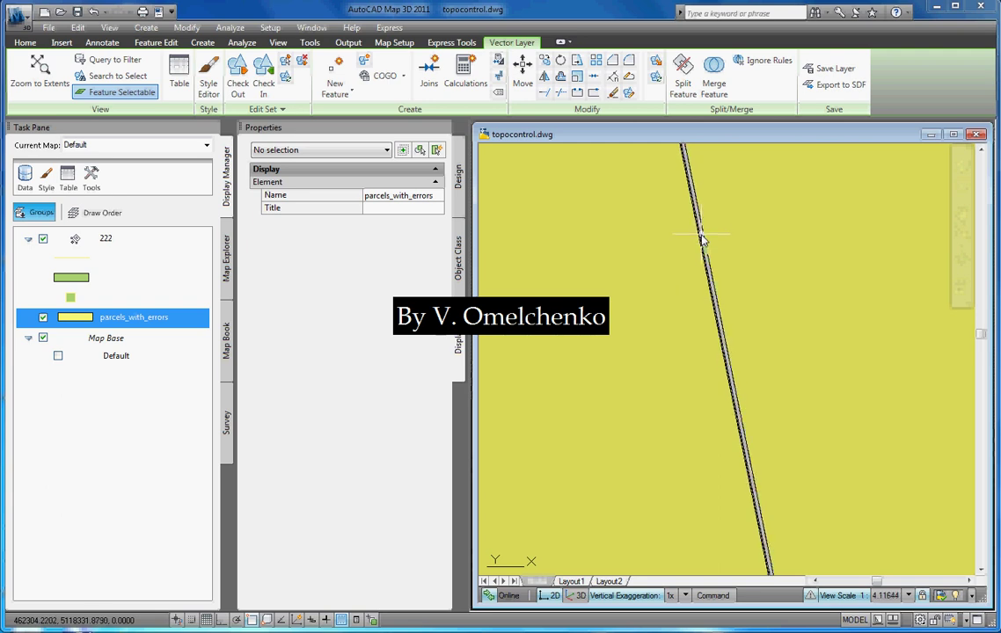
scroll(721, 325, up, 15)
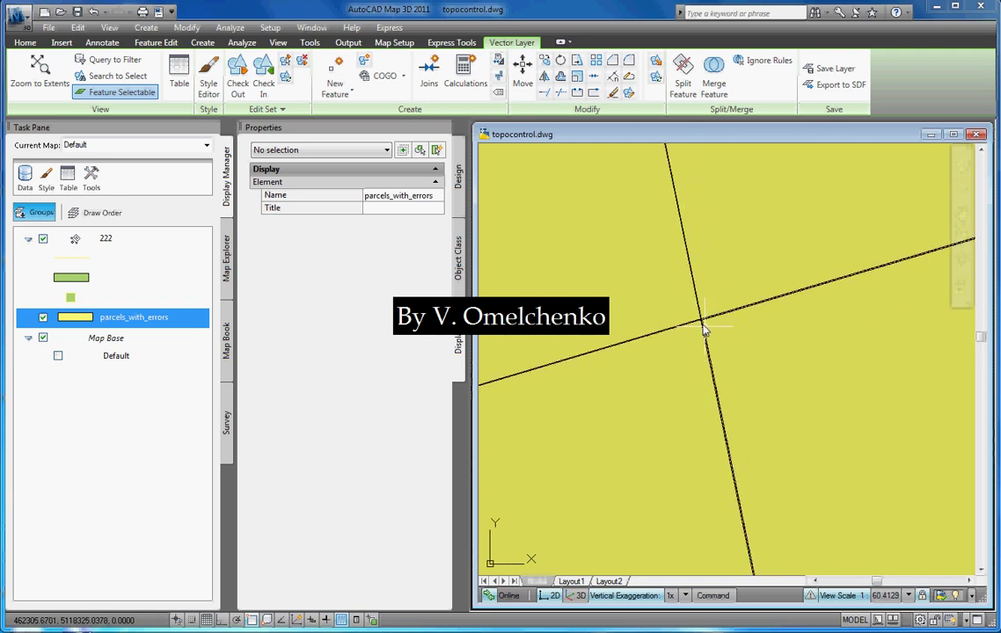
scroll(711, 320, up, 1)
- Select the parcel bordering the gap, then clear the selection and zoom back out
click(757, 325)
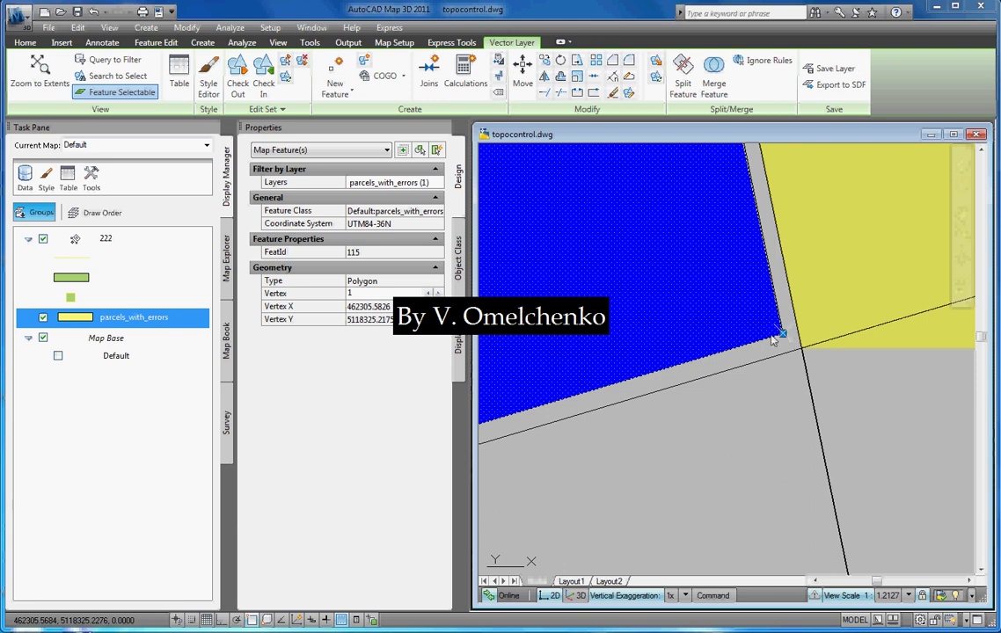
key(Escape)
scroll(730, 342, down, 5)
scroll(687, 340, down, 20)
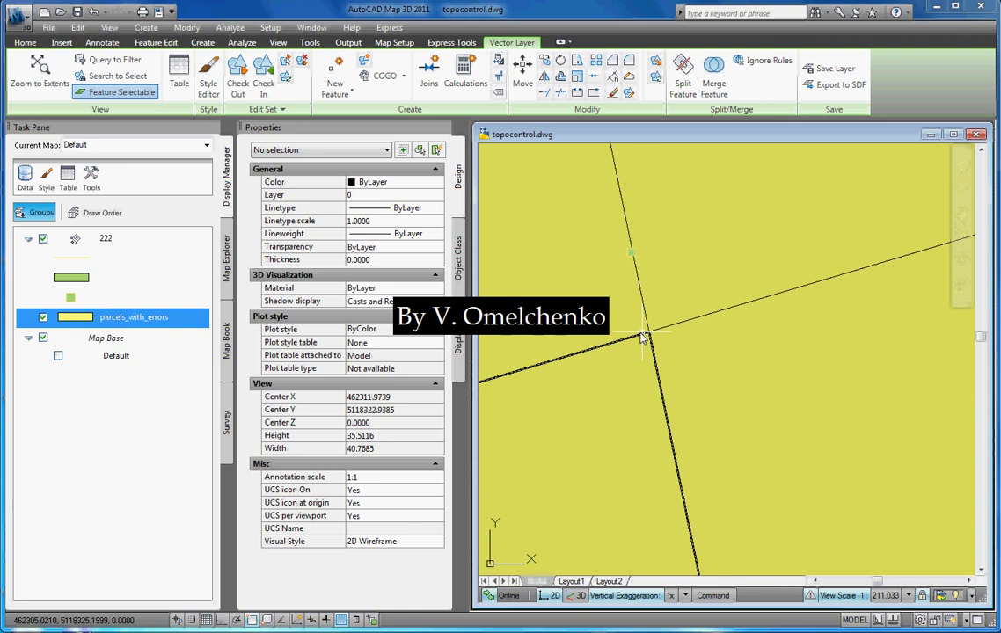
scroll(637, 337, down, 5)
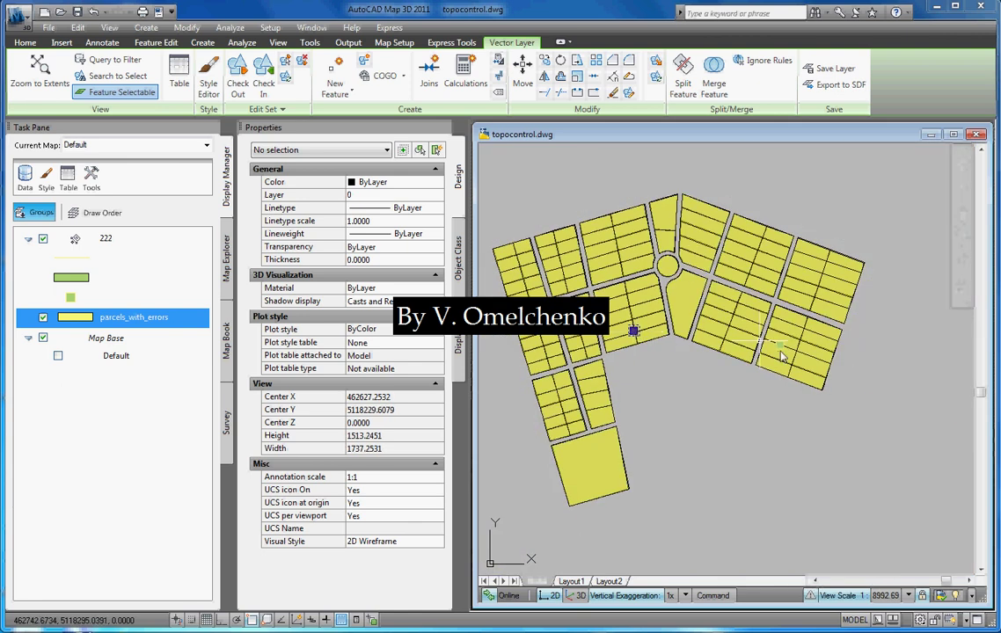
scroll(781, 348, up, 4)
scroll(781, 343, up, 15)
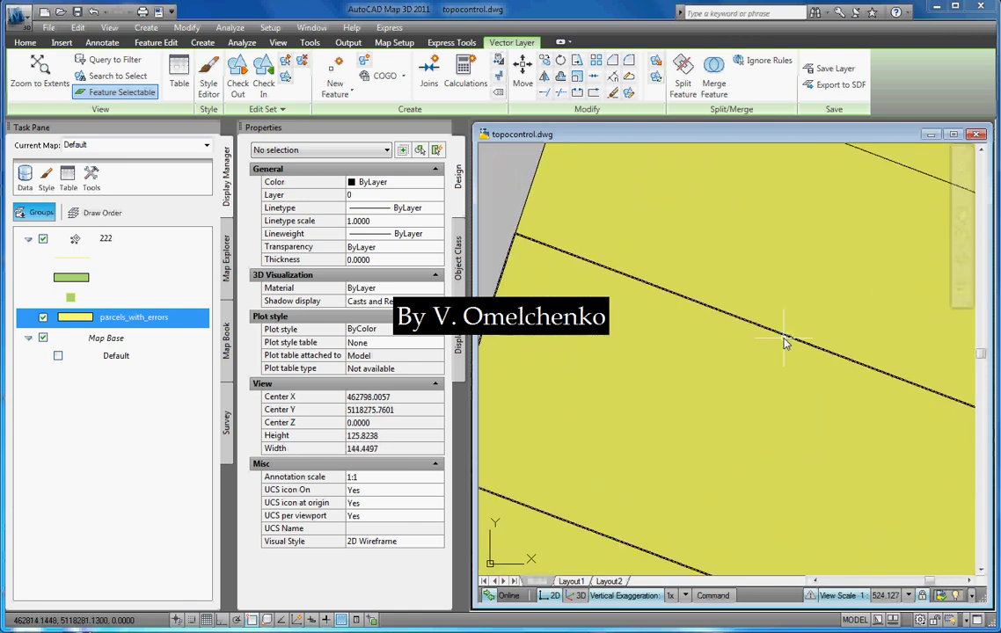
scroll(796, 340, up, 5)
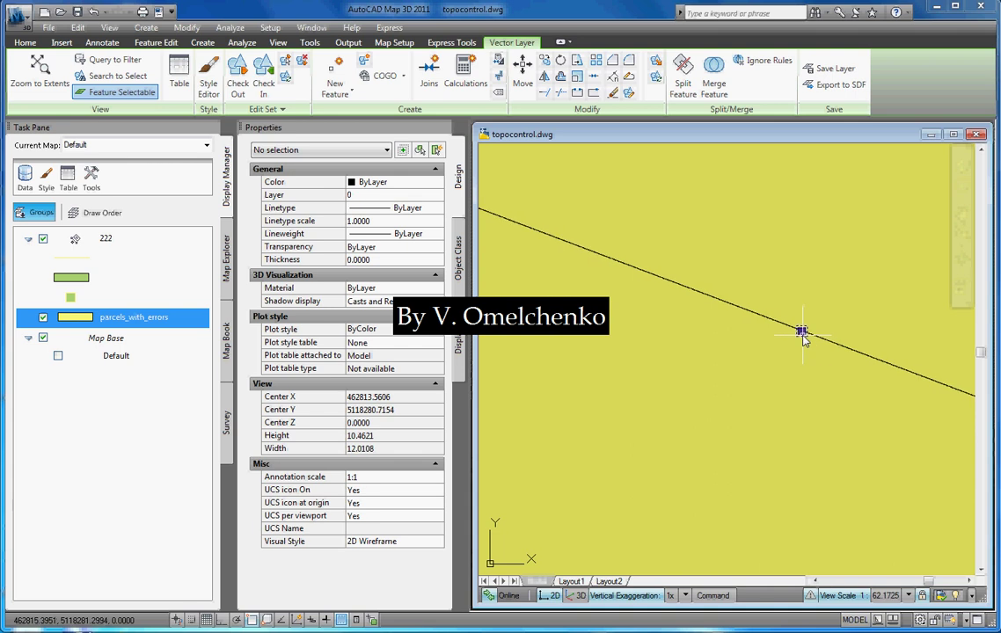
scroll(803, 334, up, 6)
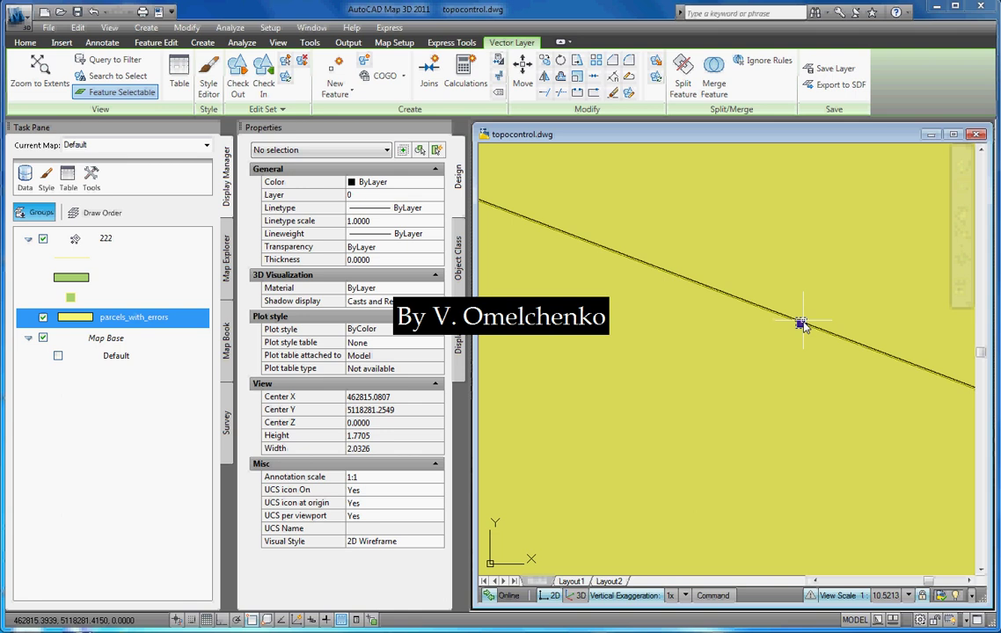
scroll(803, 327, up, 8)
scroll(801, 329, down, 2)
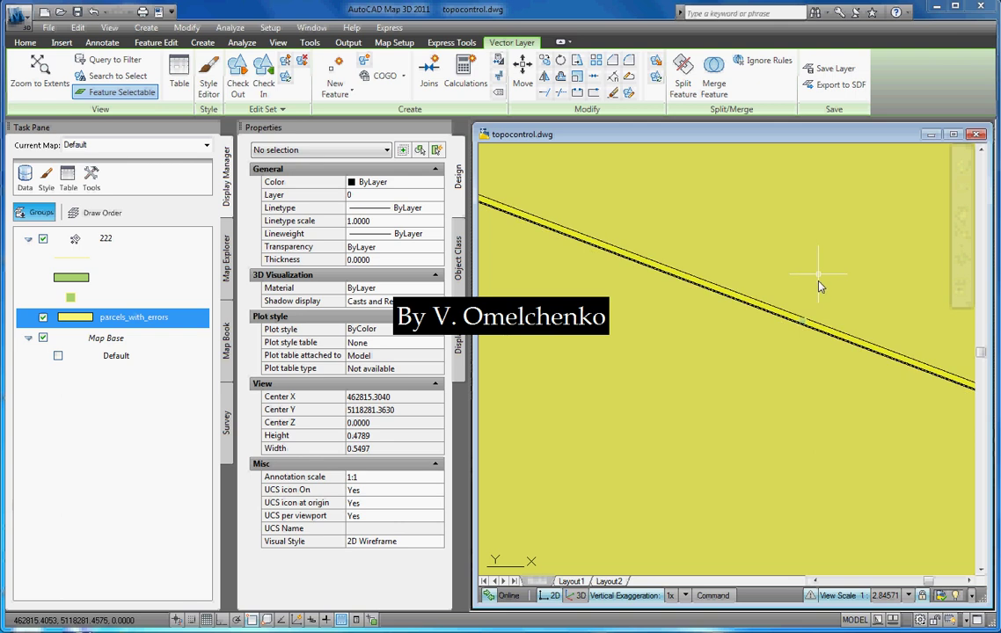
scroll(796, 333, down, 10)
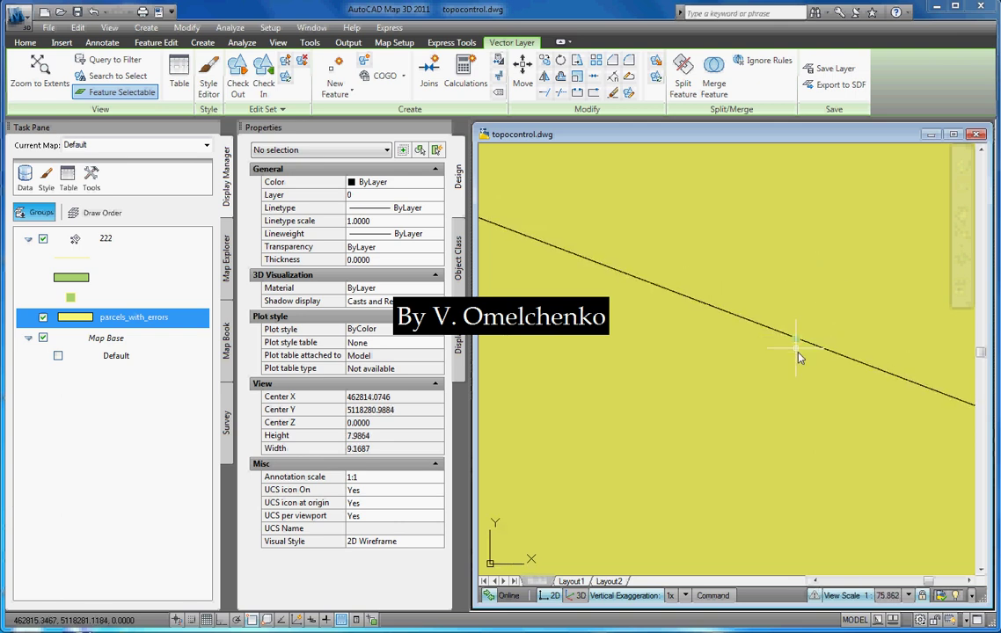
scroll(798, 356, down, 12)
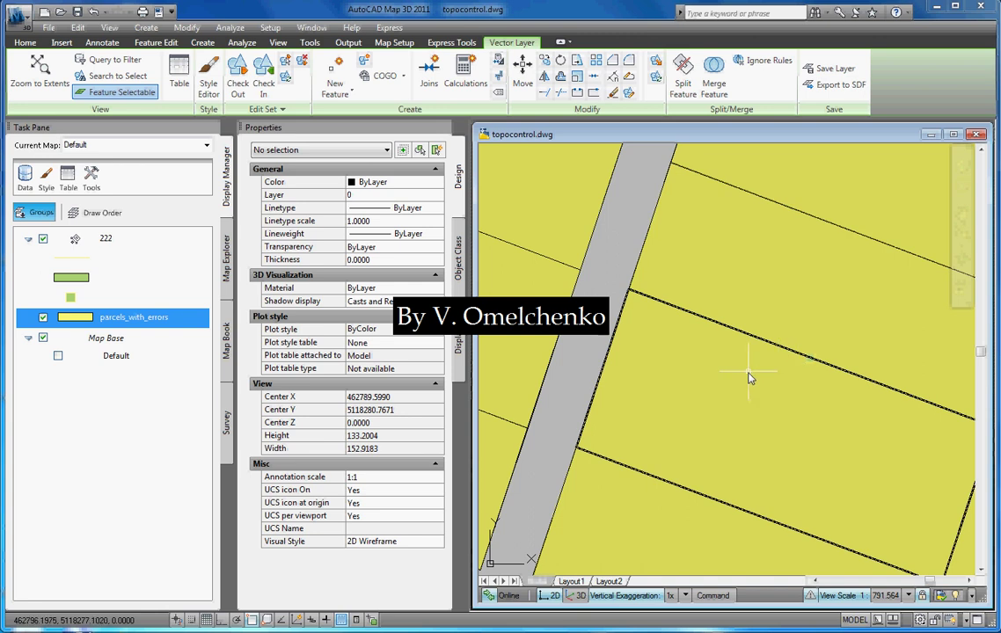
- Select parcel FeatId 85 and its overlapping neighbour at the second error point
scroll(778, 333, down, 2)
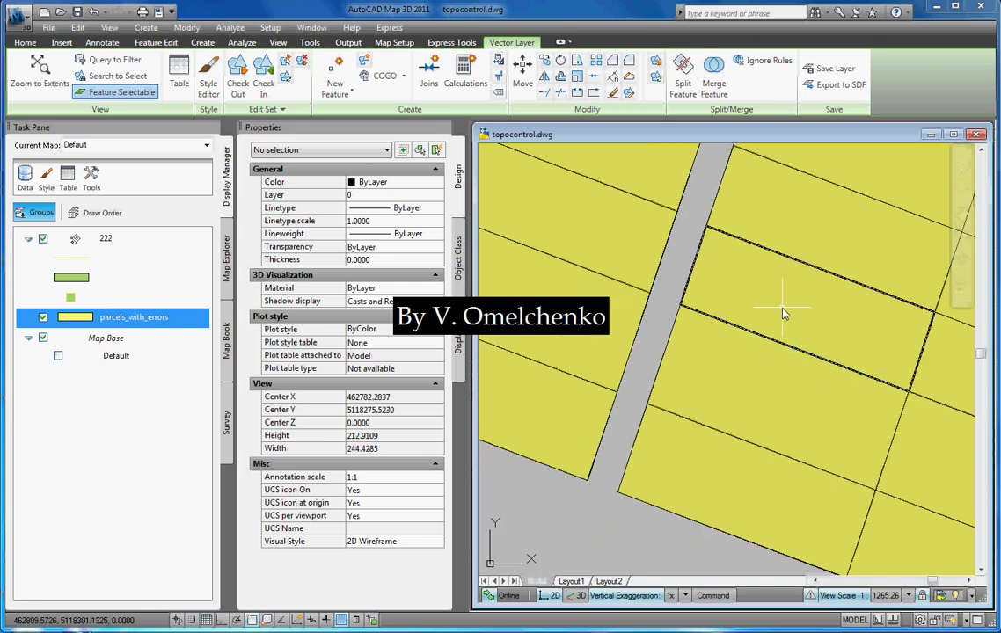
click(781, 313)
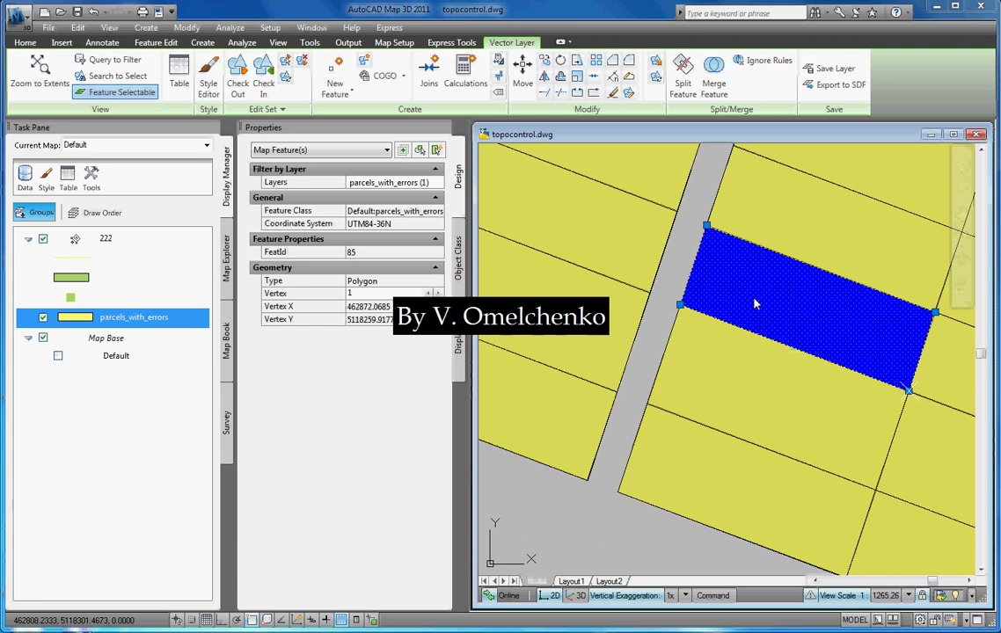
click(728, 367)
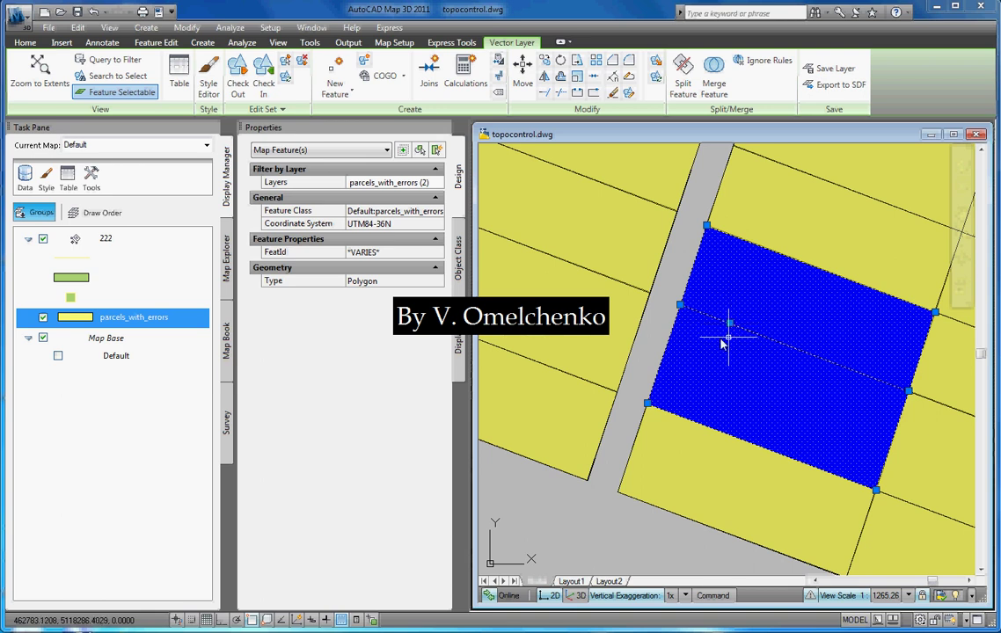
scroll(652, 332, down, 6)
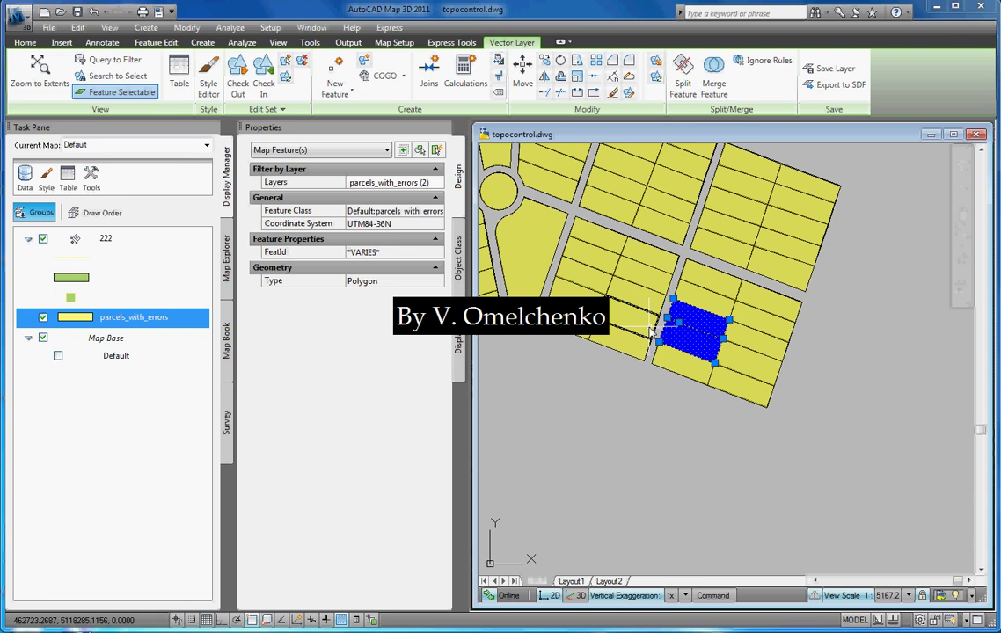